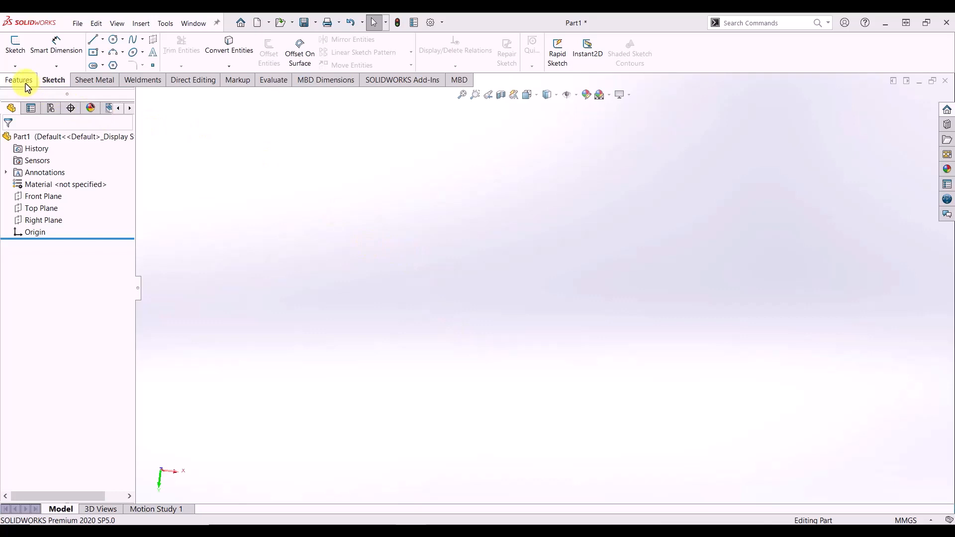
# Start a new sketch on the Top Plane.
pyautogui.click(25, 84)
pyautogui.click(57, 85)
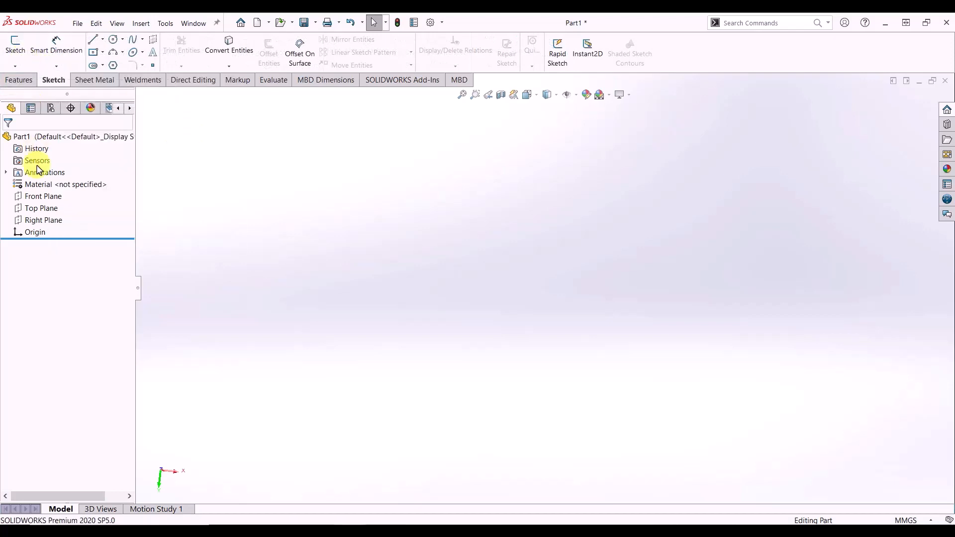
pyautogui.click(34, 211)
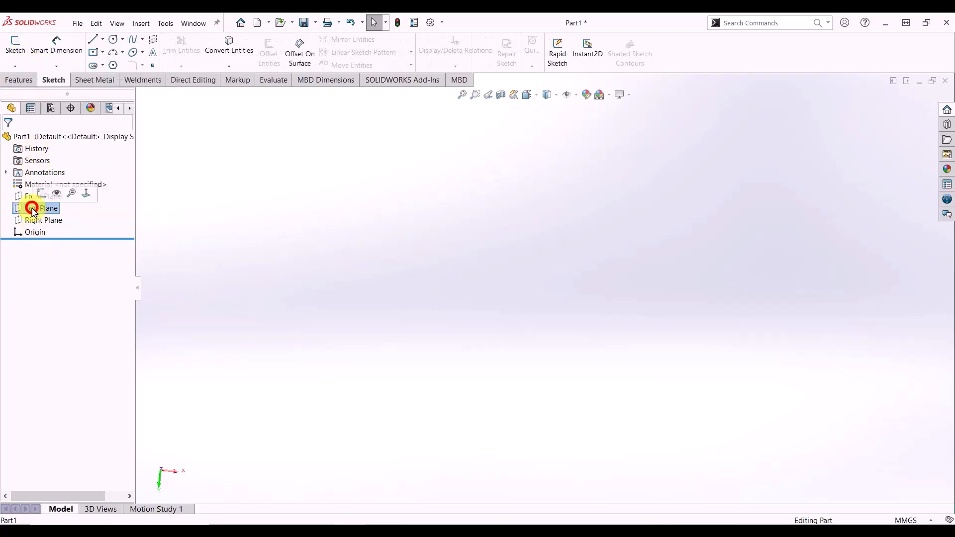
pyautogui.click(15, 48)
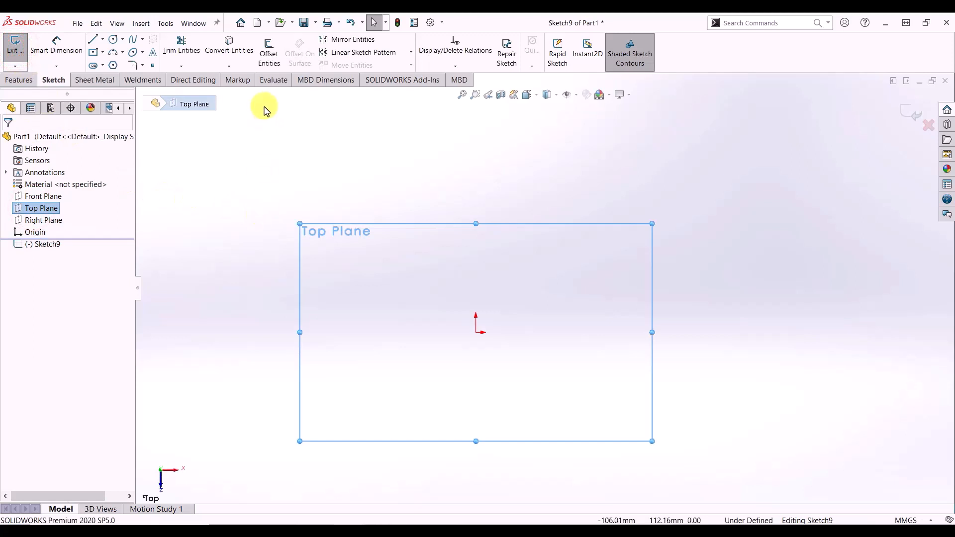
# Sketch a center rectangle about 122 mm wide and 63 mm high, centred on the origin.
pyautogui.click(103, 52)
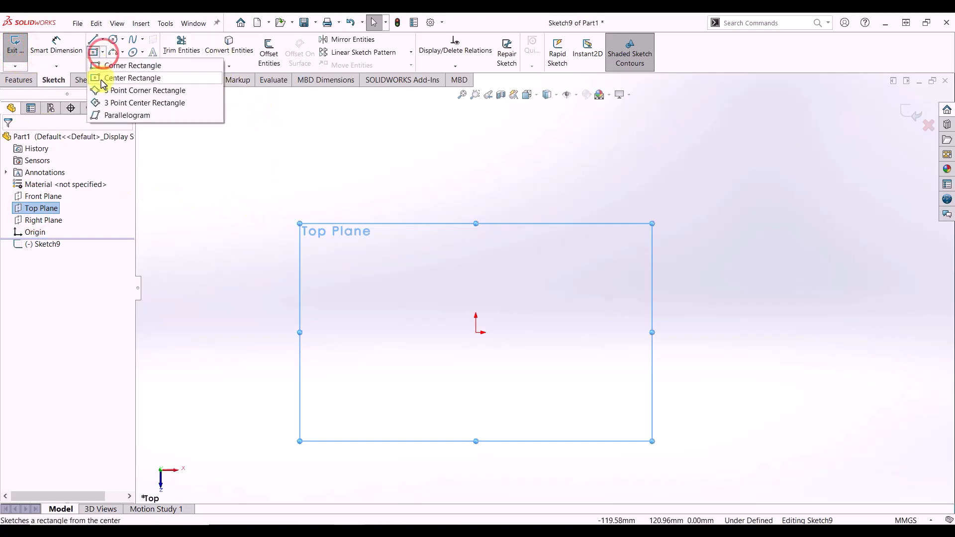
pyautogui.click(100, 77)
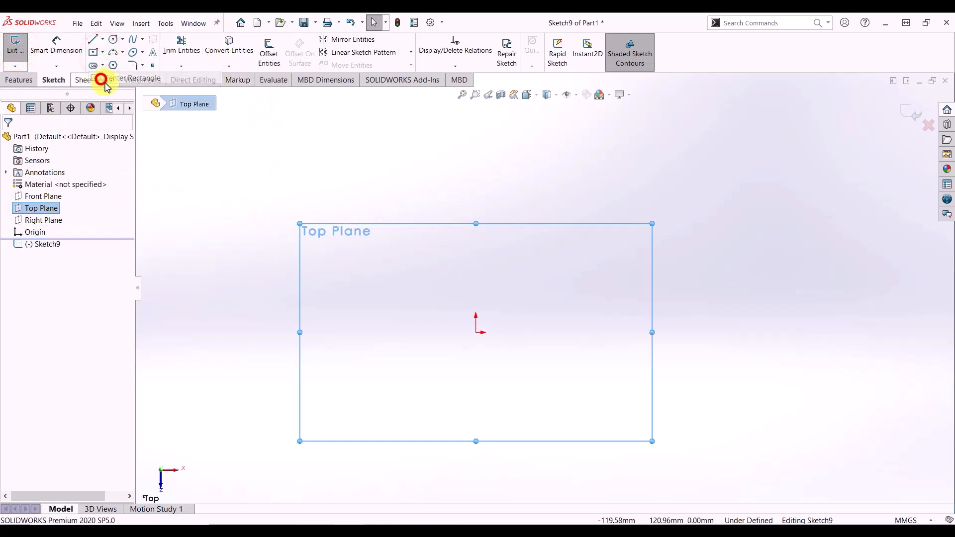
pyautogui.click(476, 332)
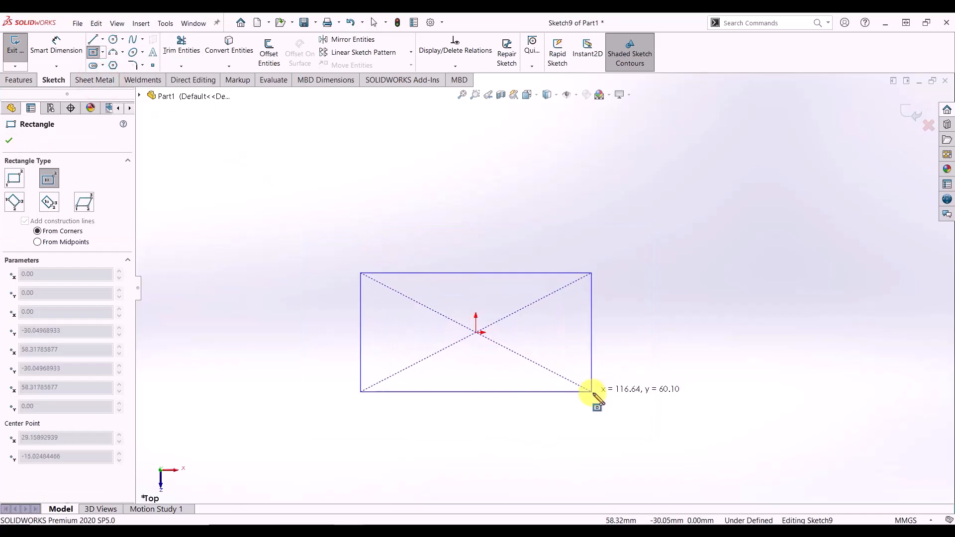
pyautogui.click(597, 395)
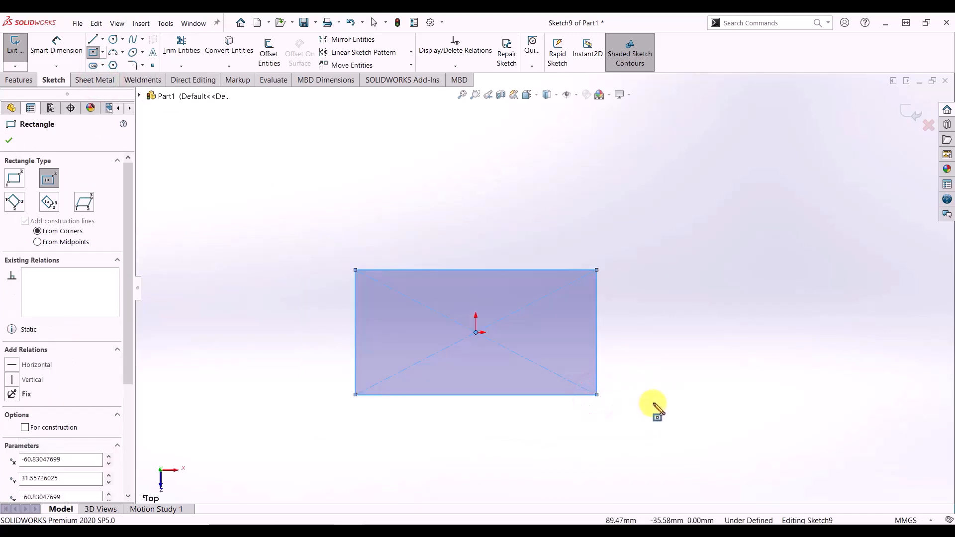
pyautogui.press('Escape')
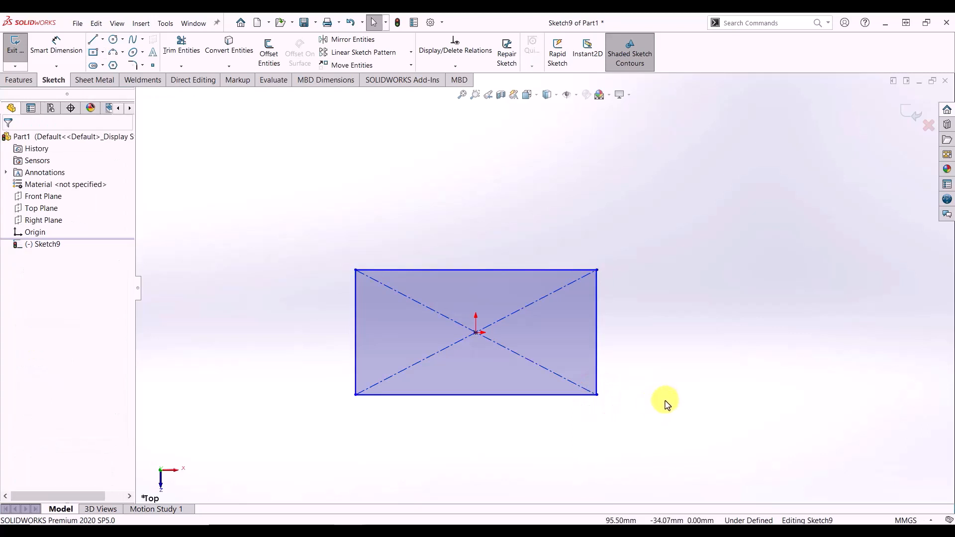
# Dimension the rectangle's vertical side and set its length to 50 mm.
pyautogui.moveTo(667, 406); pyautogui.dragTo(668, 366, button='right')
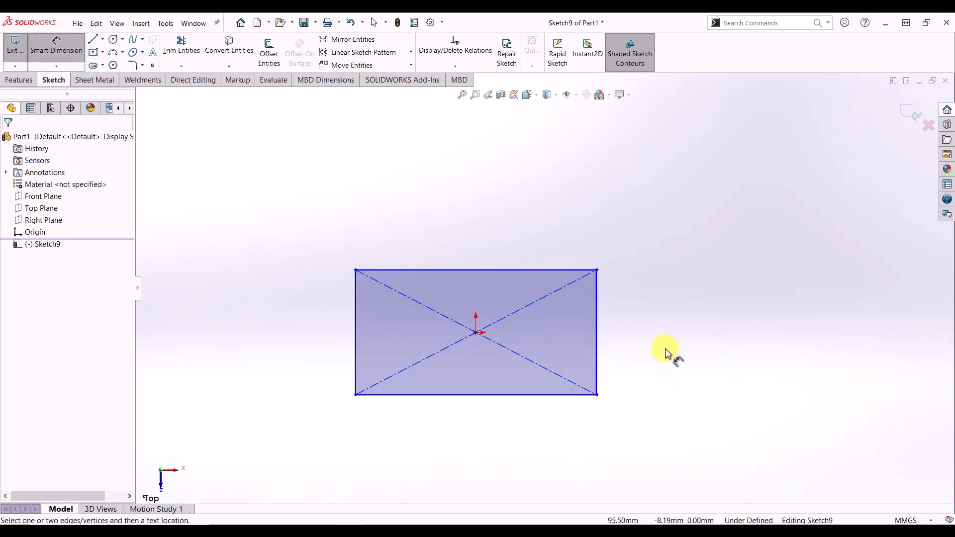
pyautogui.click(598, 343)
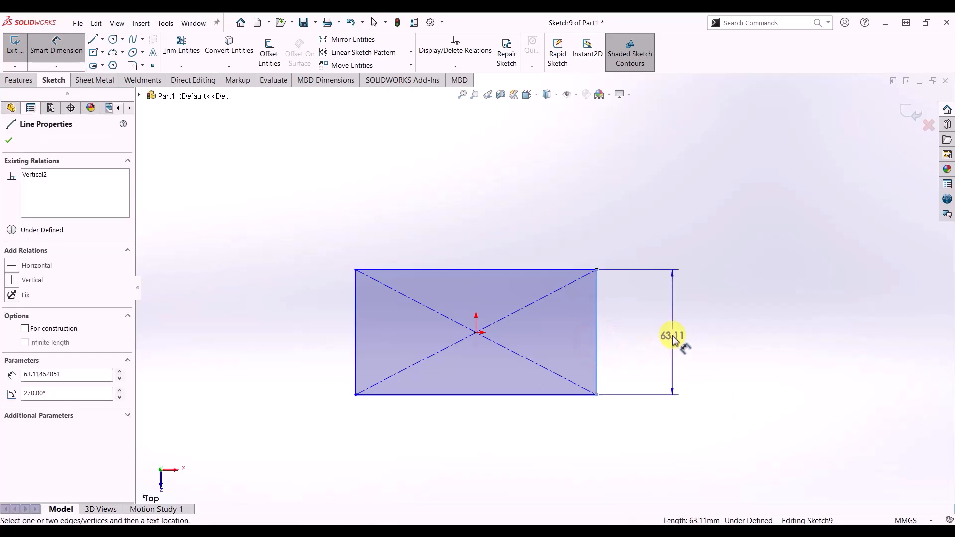
pyautogui.click(673, 338)
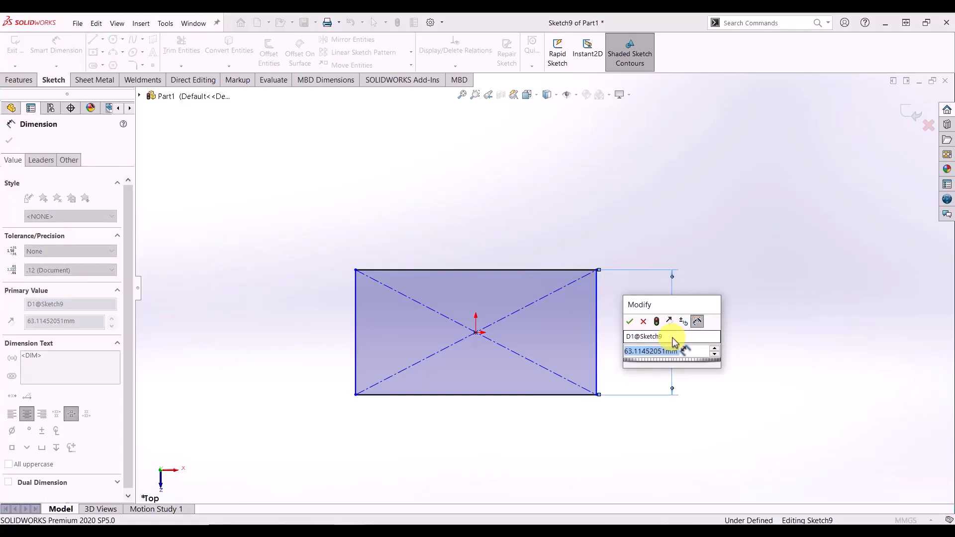
pyautogui.write('25')
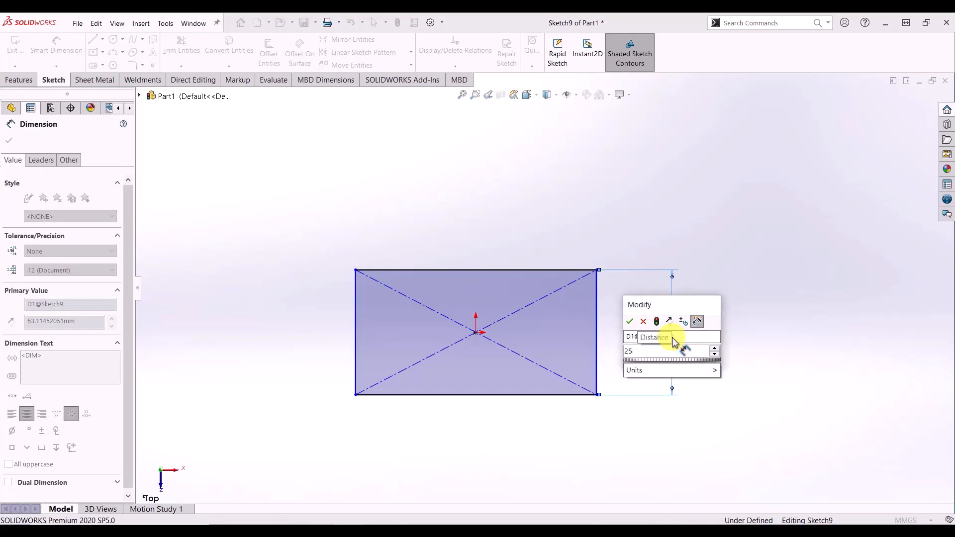
pyautogui.press('BackSpace')
pyautogui.press('BackSpace')
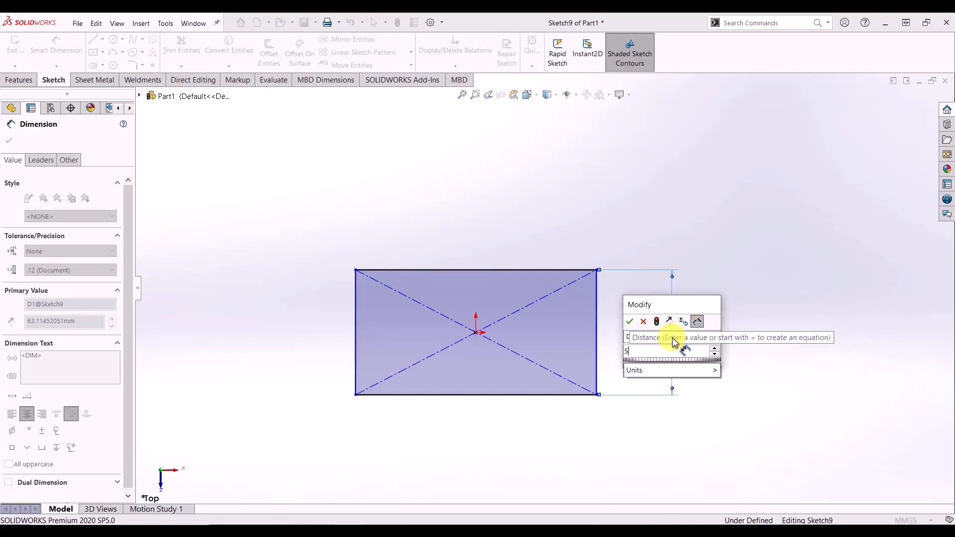
pyautogui.write('50')
pyautogui.press('Return')
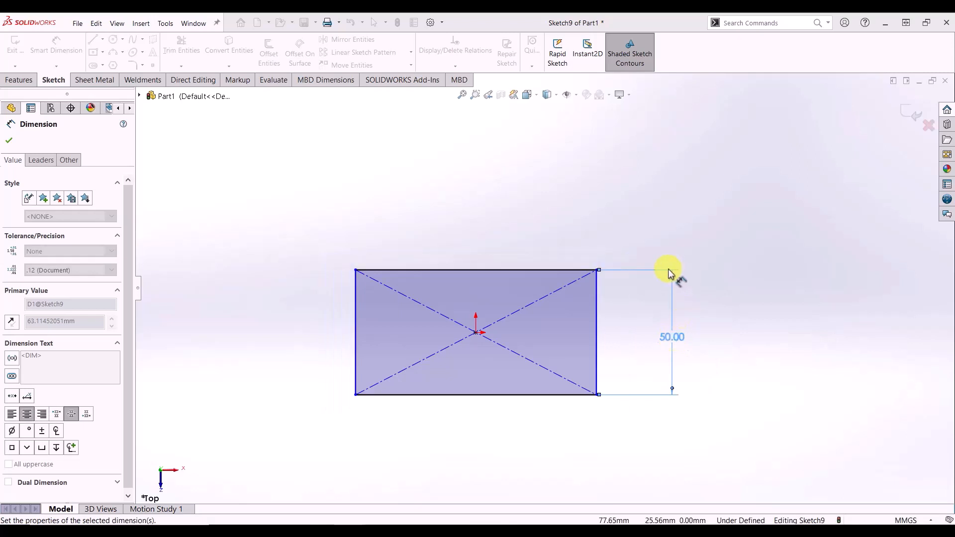
# Dimension the rectangle's upper horizontal side and set its length to 100 mm.
pyautogui.click(470, 270)
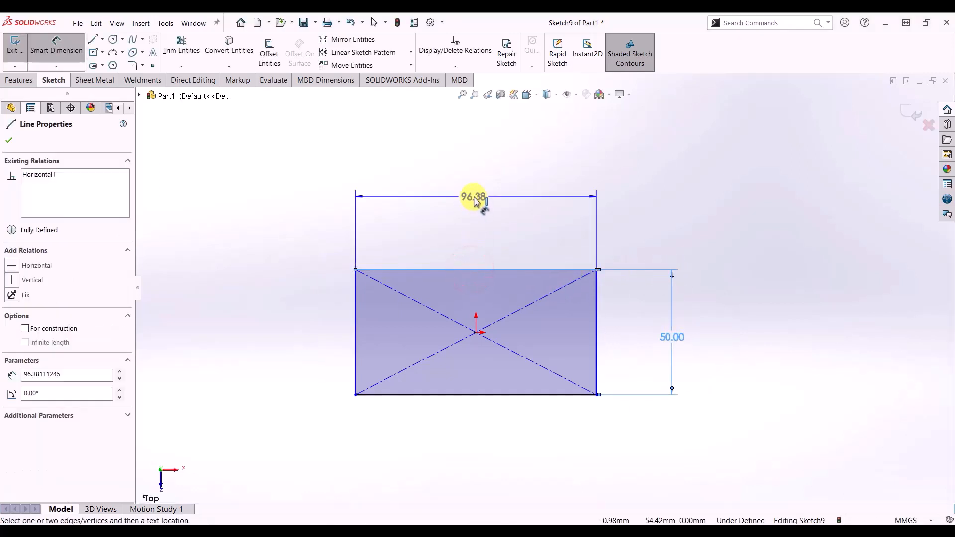
pyautogui.click(474, 197)
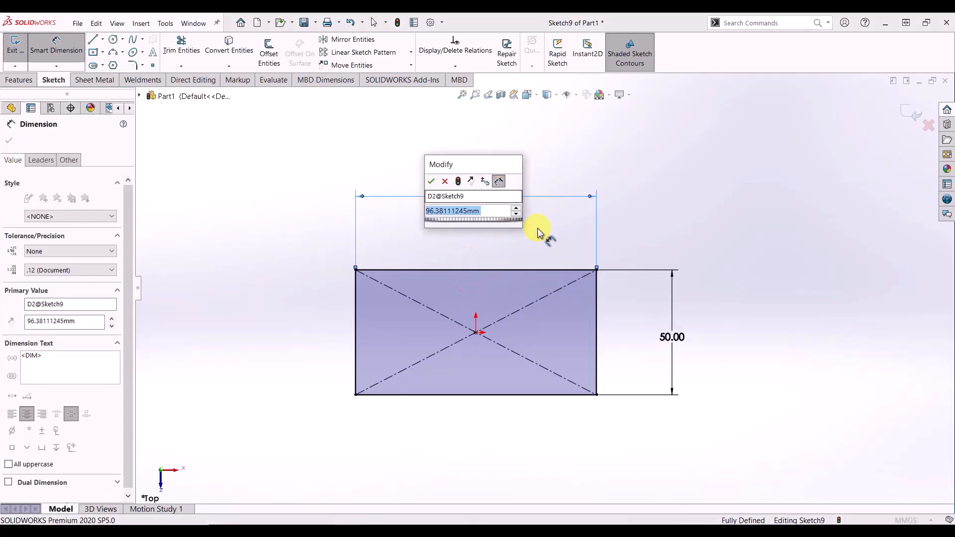
pyautogui.write('100')
pyautogui.press('Return')
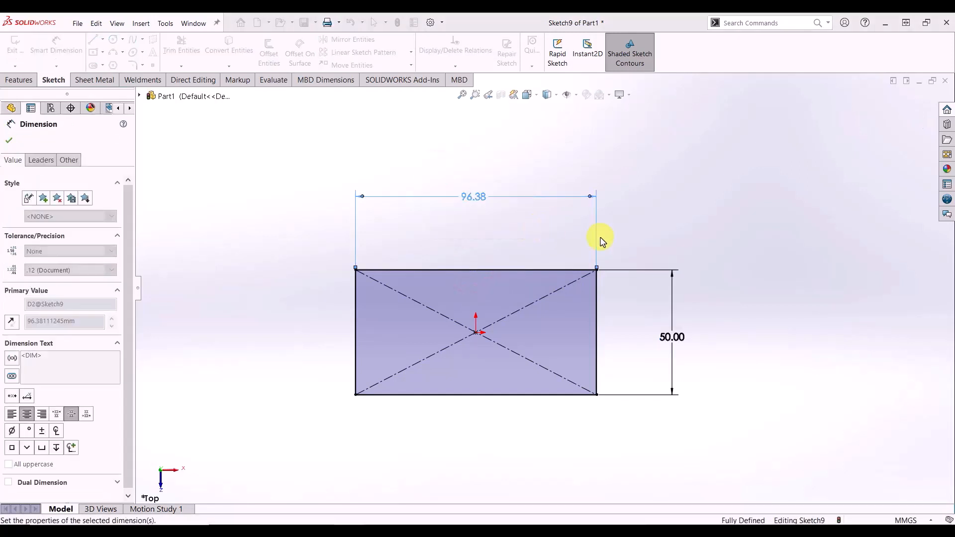
# Change the rectangle's vertical dimension to 100 mm and finish dimensioning.
pyautogui.click(679, 338)
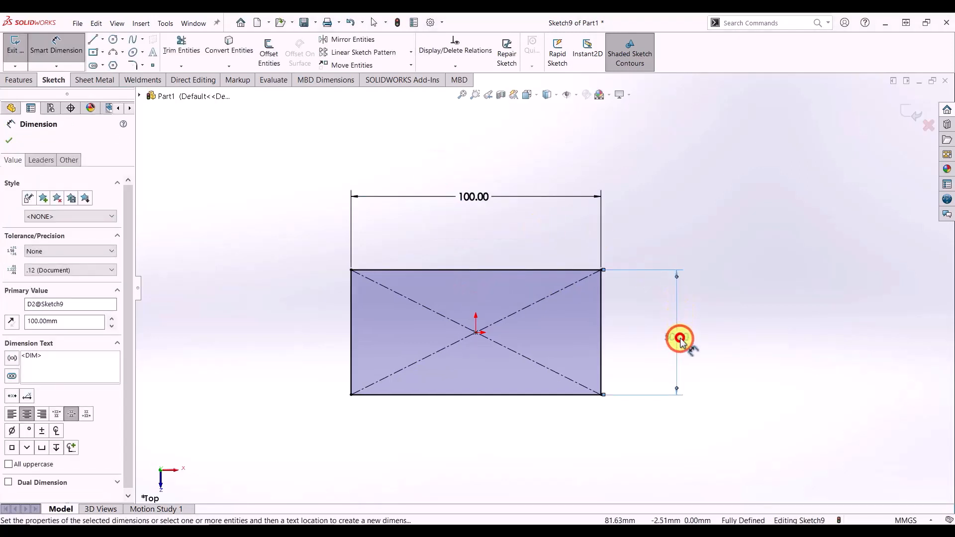
pyautogui.write('100')
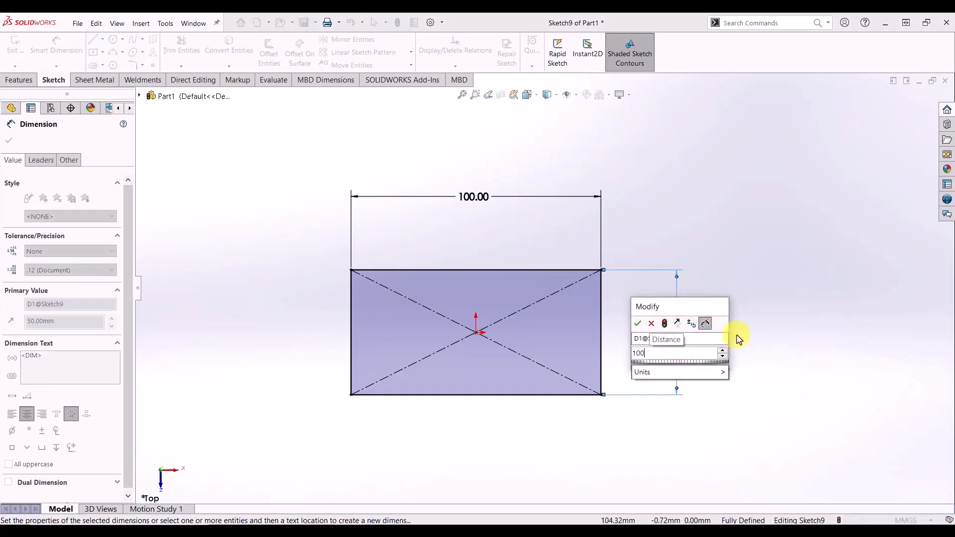
pyautogui.press('Return')
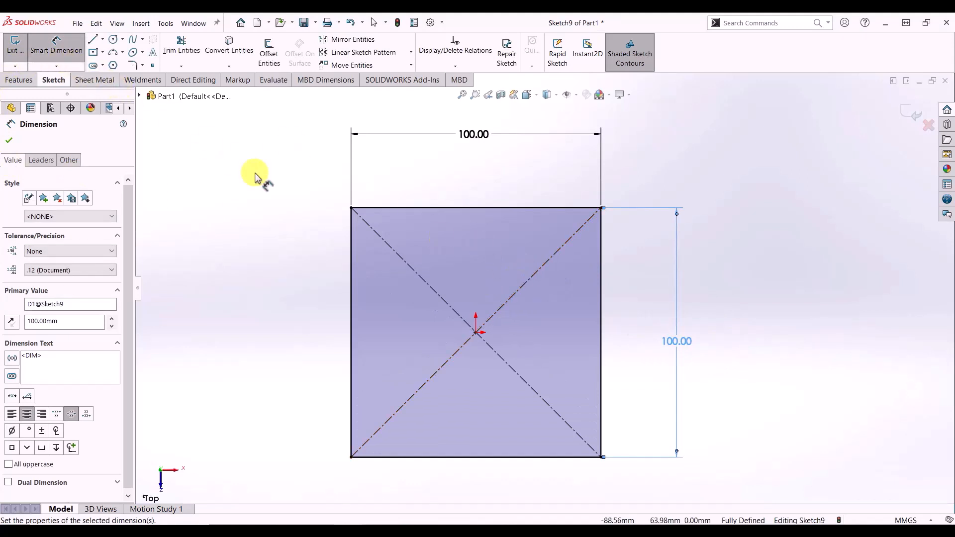
pyautogui.press('Escape')
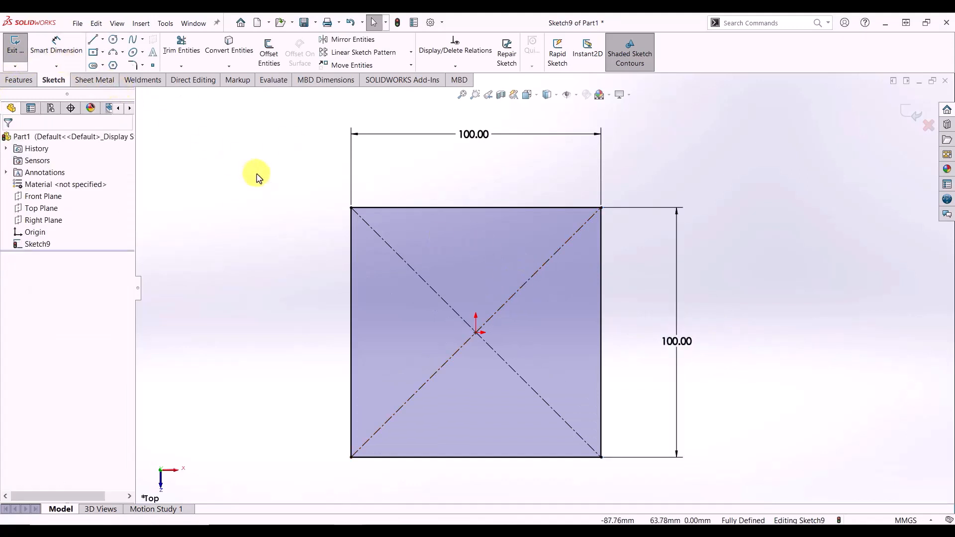
# Extrude the square profile upward from the sketch plane as a blind boss 150 mm deep.
pyautogui.click(26, 81)
pyautogui.click(20, 50)
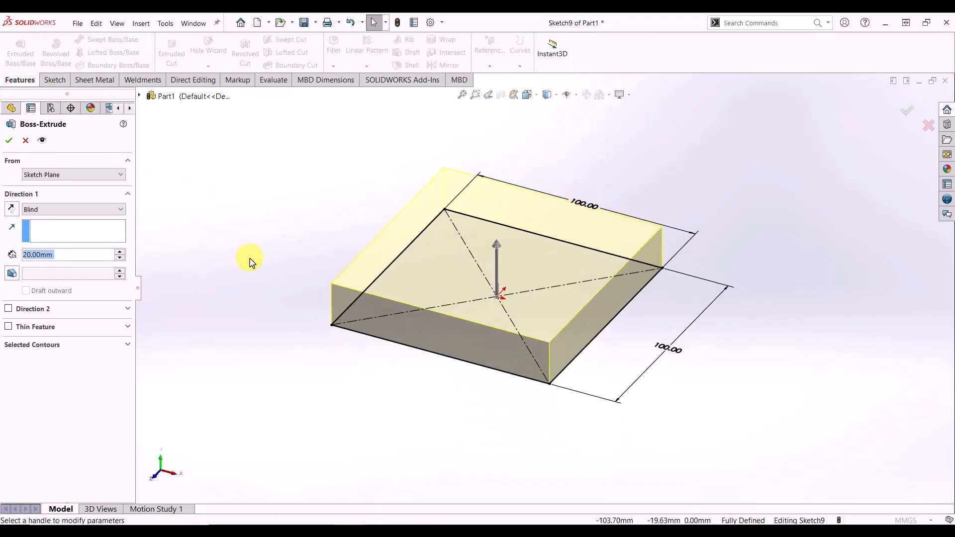
pyautogui.click(122, 252)
pyautogui.click(121, 252)
pyautogui.click(121, 252)
pyautogui.click(121, 252)
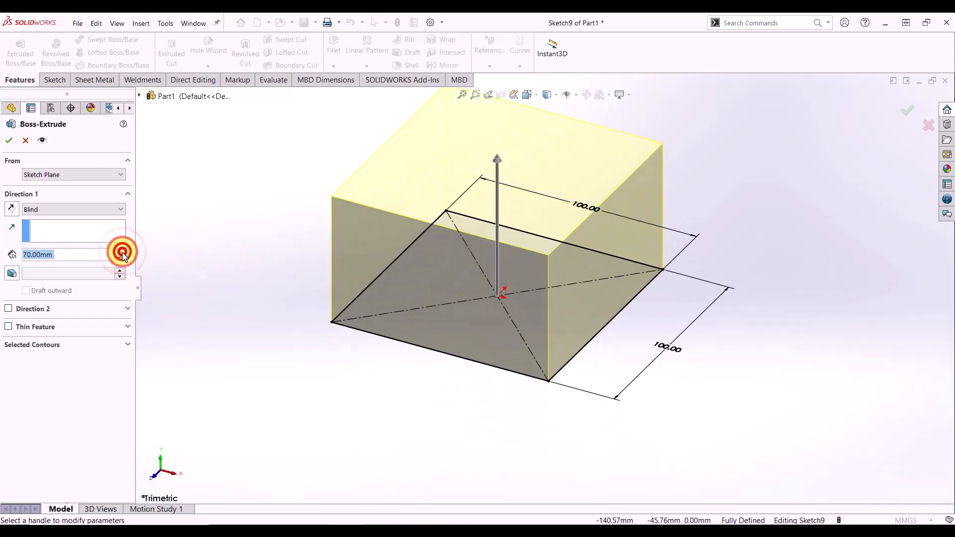
pyautogui.click(121, 253)
pyautogui.click(122, 253)
pyautogui.click(122, 253)
pyautogui.click(122, 253)
pyautogui.click(122, 252)
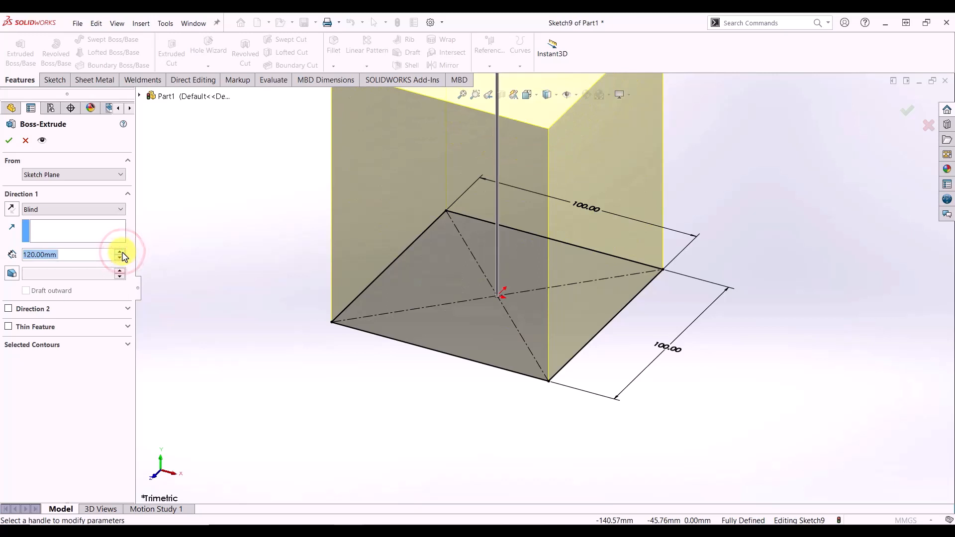
pyautogui.click(122, 253)
pyautogui.click(121, 252)
pyautogui.click(121, 252)
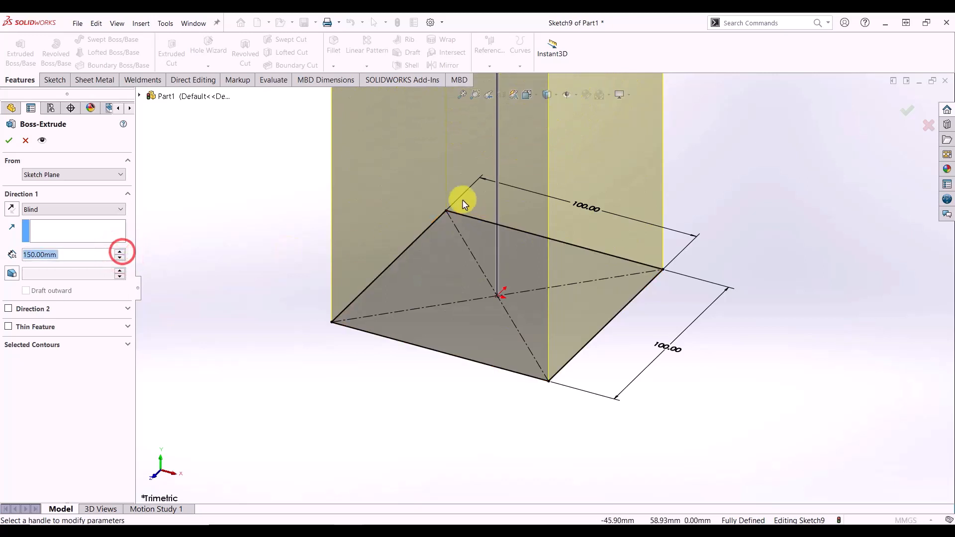
pyautogui.press('f')
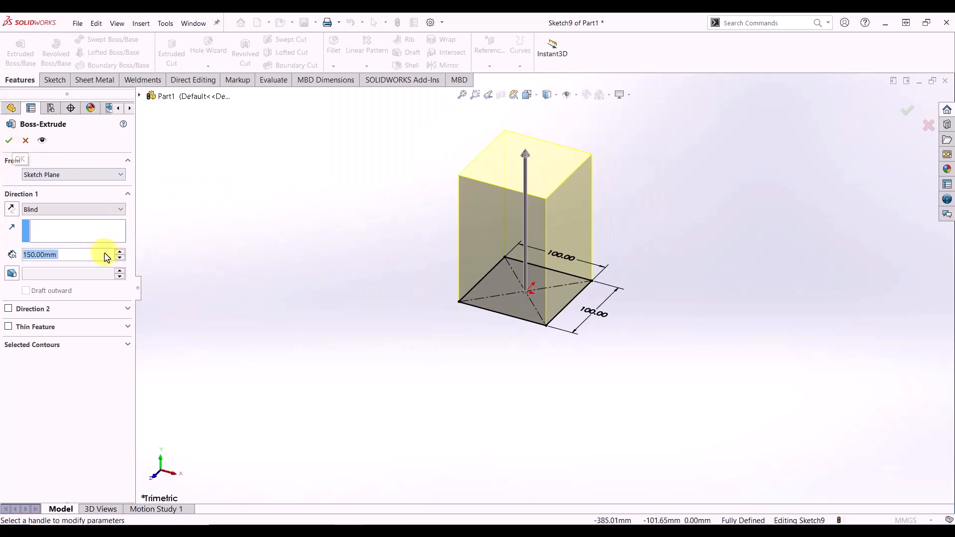
pyautogui.click(10, 141)
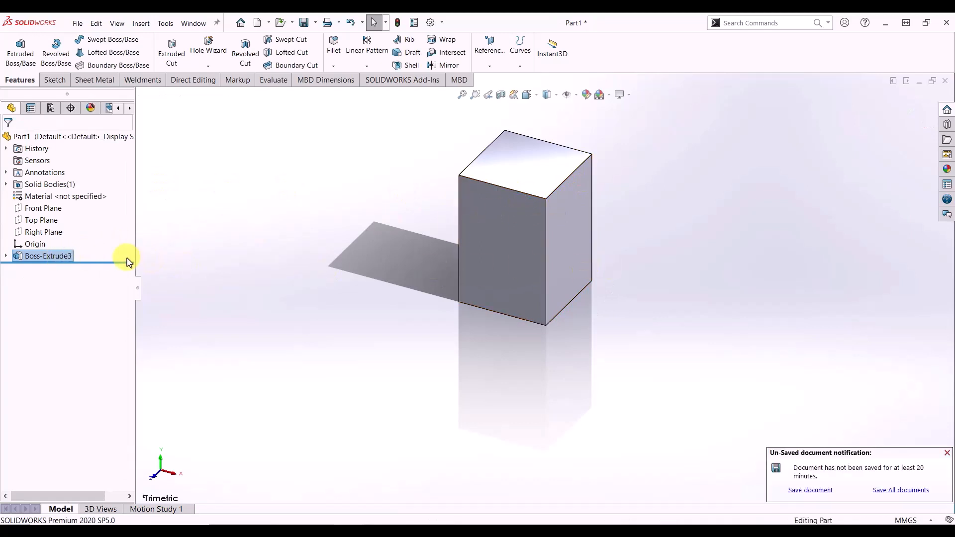
# Edit the block's extrusion to add an inward draft and set the draft angle to 20 degrees.
pyautogui.rightClick(64, 261)
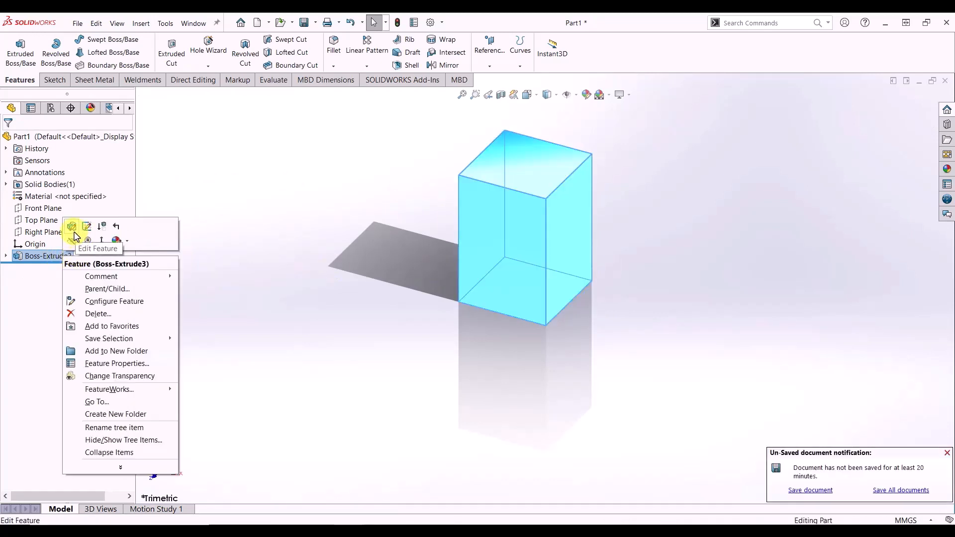
pyautogui.click(74, 232)
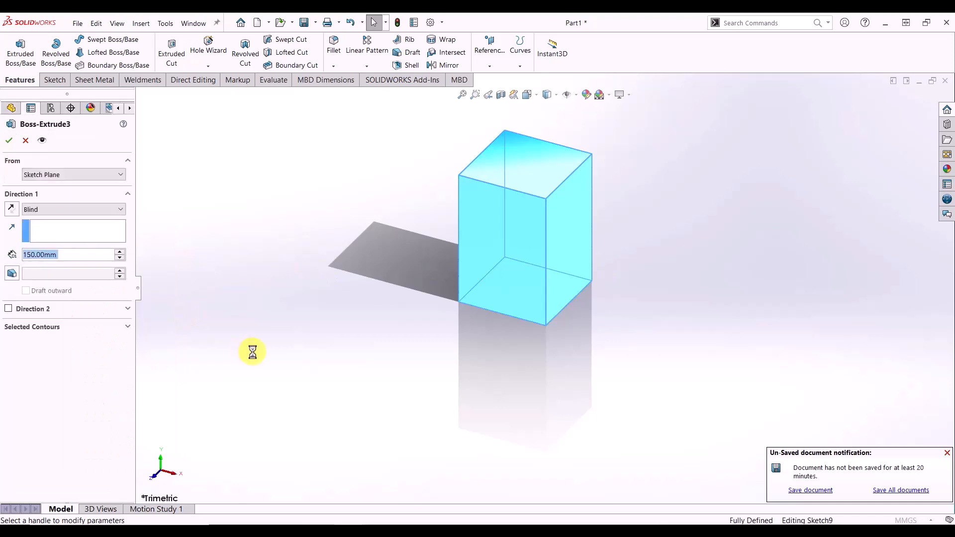
pyautogui.click(12, 274)
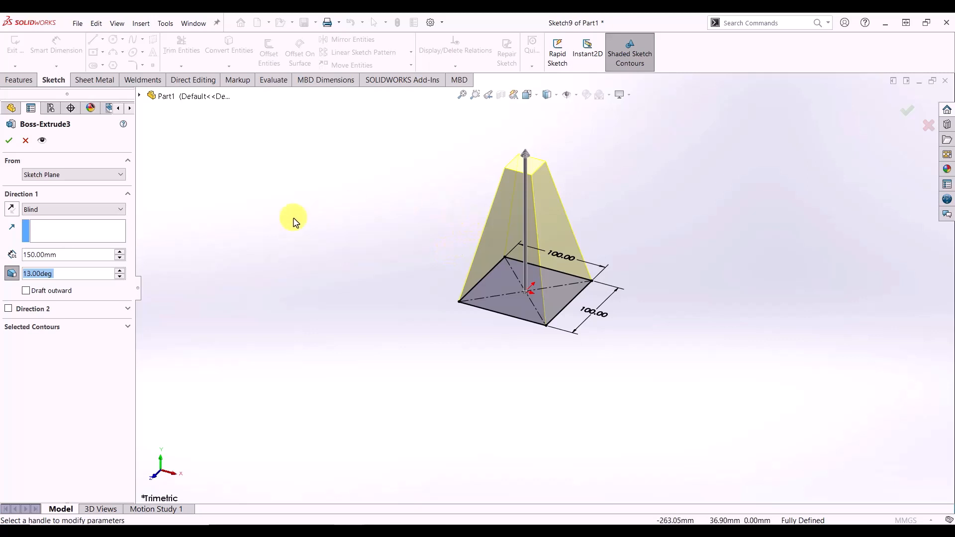
pyautogui.click(120, 271)
pyautogui.click(120, 272)
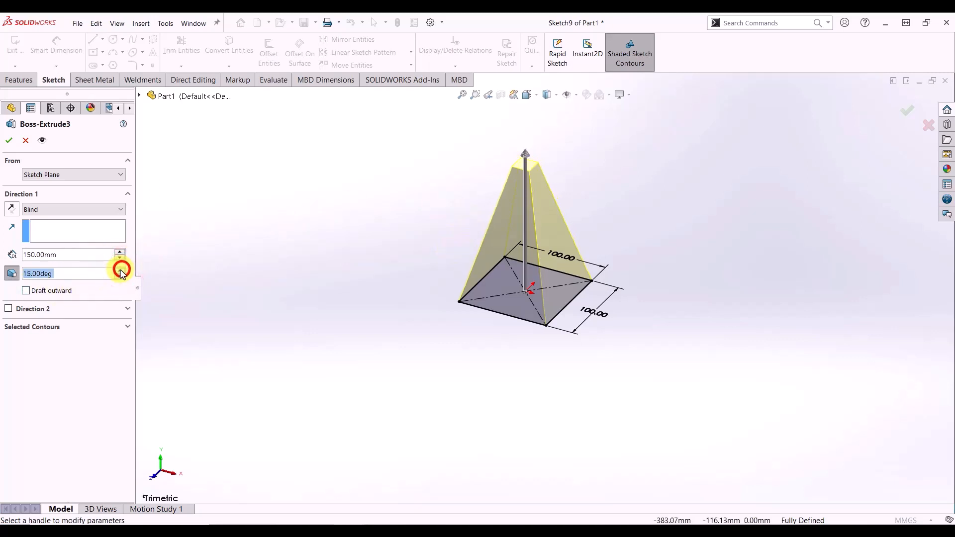
pyautogui.click(120, 271)
pyautogui.click(120, 271)
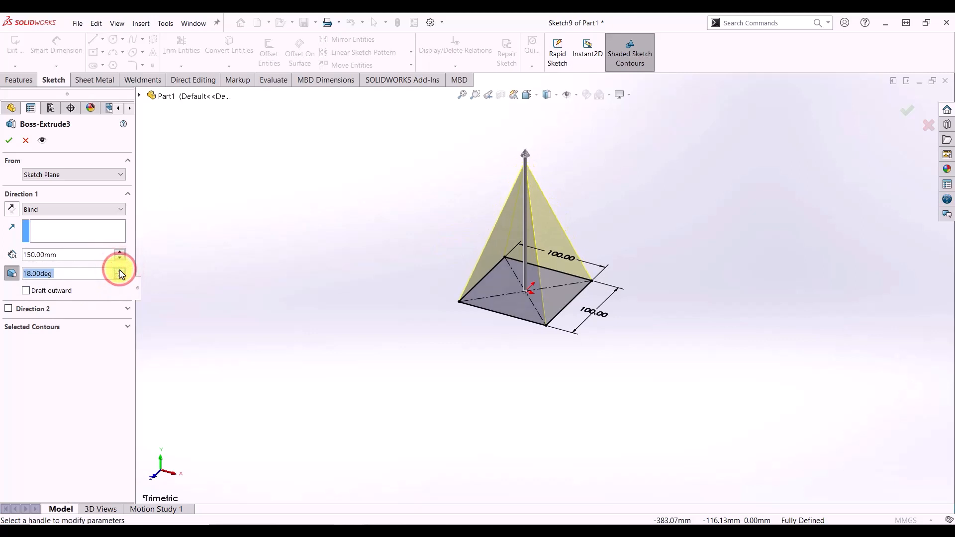
pyautogui.click(120, 271)
pyautogui.click(120, 271)
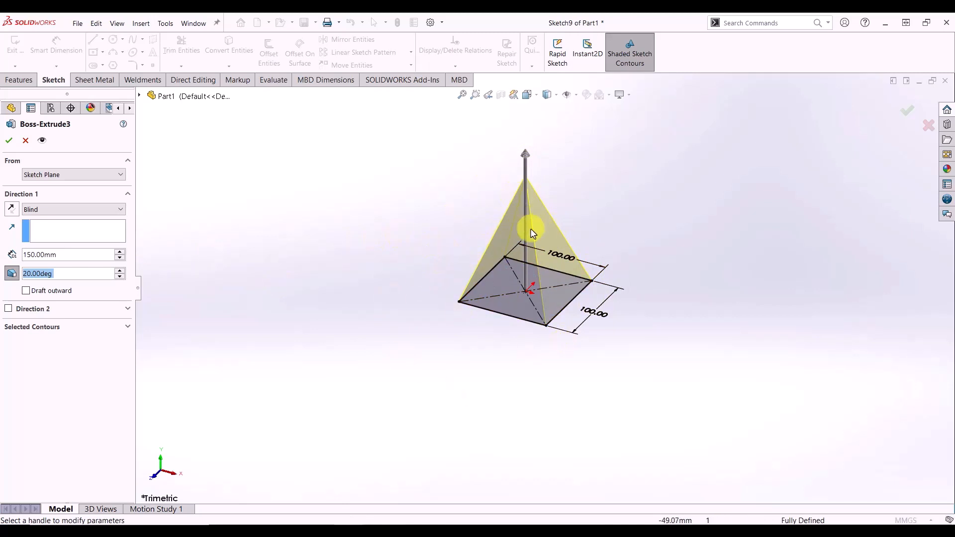
# Make the block's draft outward, set the draft angle to 7 degrees and accept the extrusion.
pyautogui.click(40, 293)
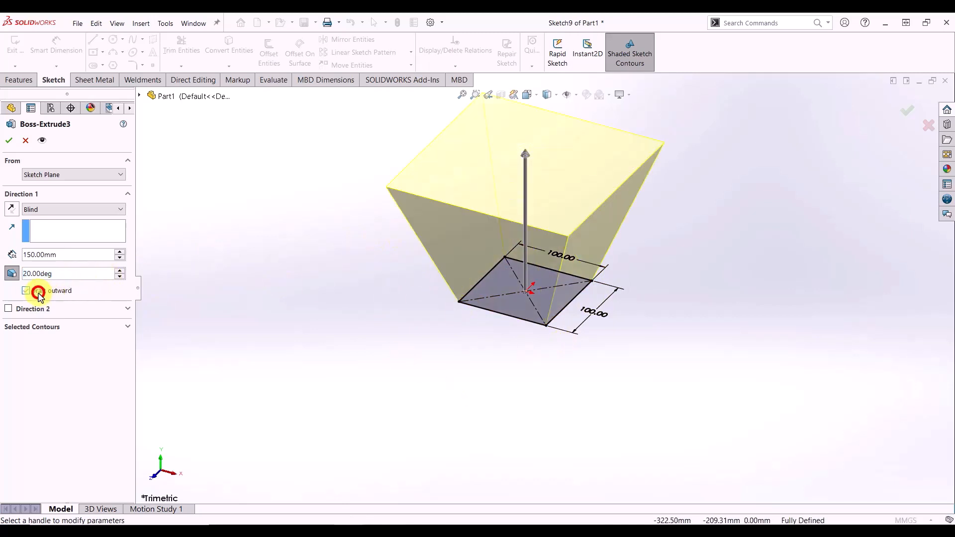
pyautogui.click(120, 279)
pyautogui.click(120, 279)
pyautogui.click(119, 279)
pyautogui.click(120, 279)
pyautogui.click(120, 279)
pyautogui.click(120, 279)
pyautogui.click(119, 279)
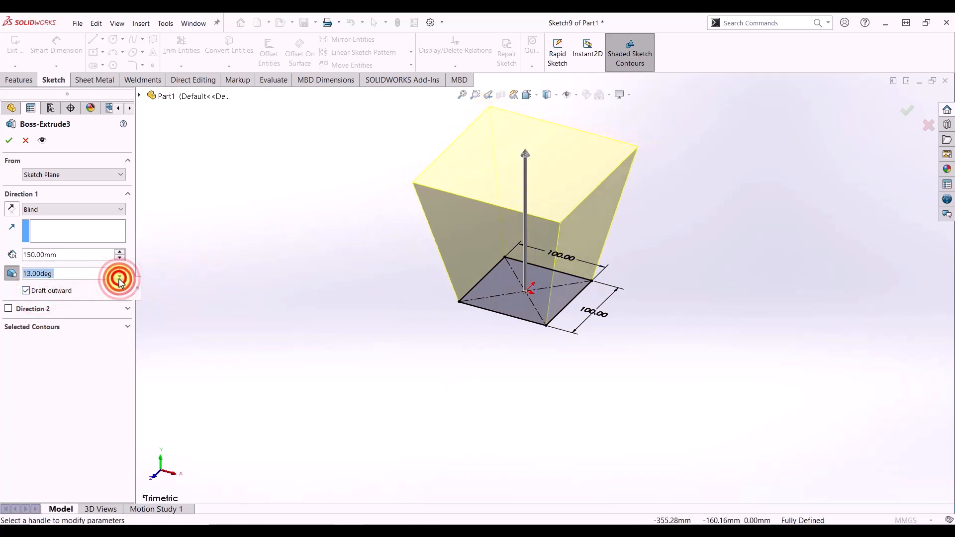
pyautogui.click(120, 279)
pyautogui.click(120, 279)
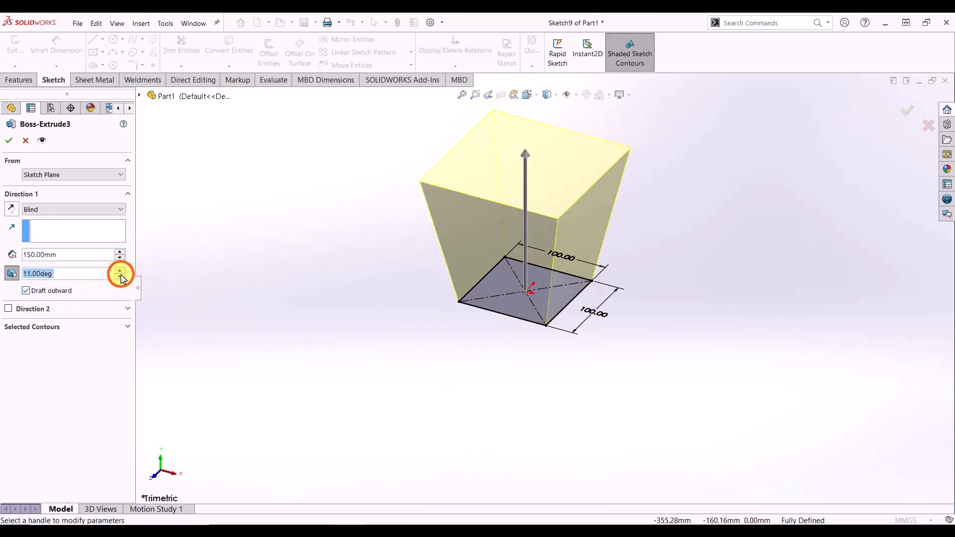
pyautogui.click(120, 279)
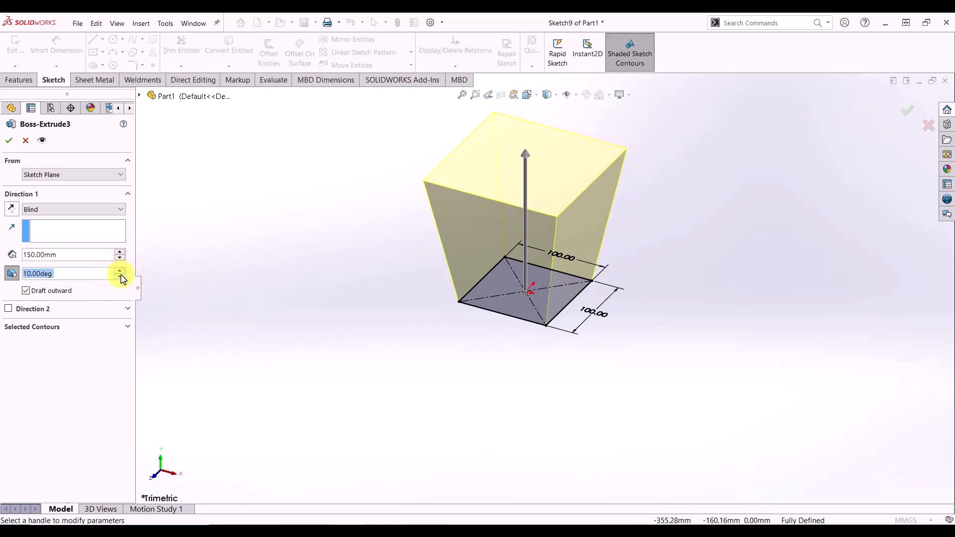
pyautogui.click(120, 277)
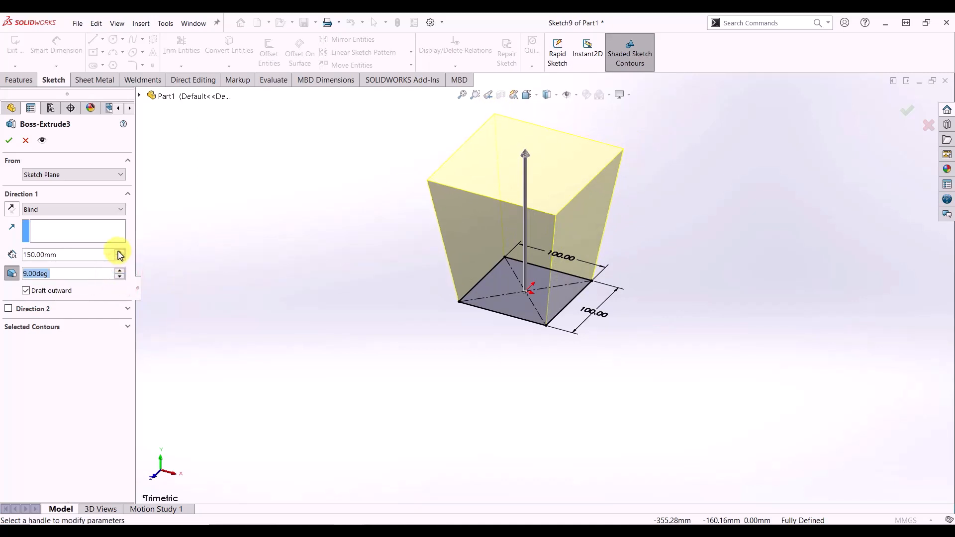
pyautogui.click(120, 279)
pyautogui.click(119, 278)
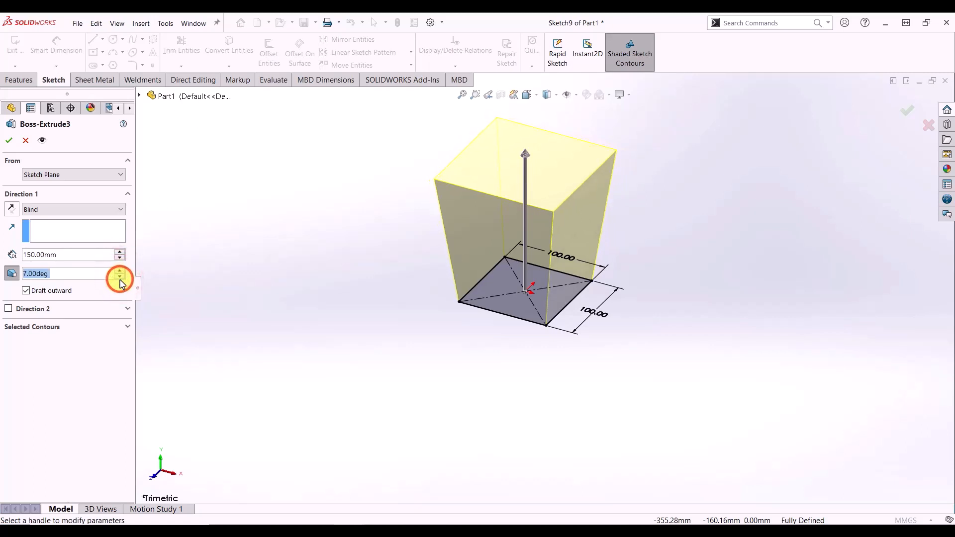
pyautogui.click(10, 141)
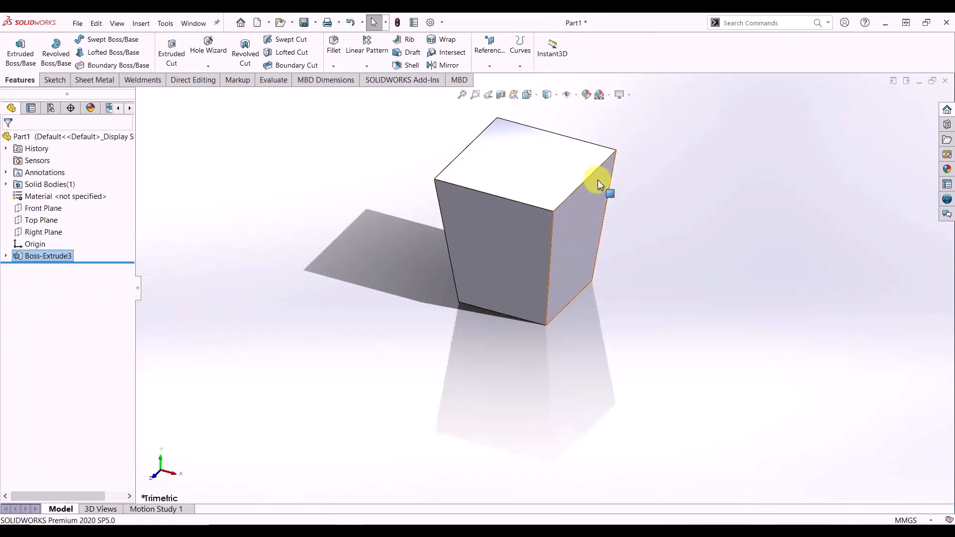
# Sketch a circle with a radius of about 41 mm on the block's top face, centred on the origin.
pyautogui.scroll(-1, 597, 161)
pyautogui.scroll(2, 596, 133)
pyautogui.scroll(1, 530, 148)
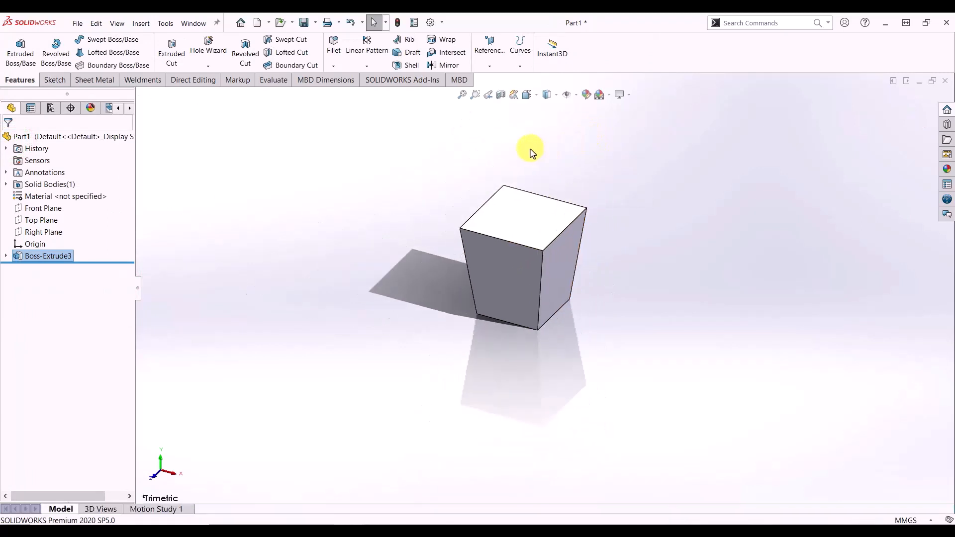
pyautogui.scroll(-1, 527, 158)
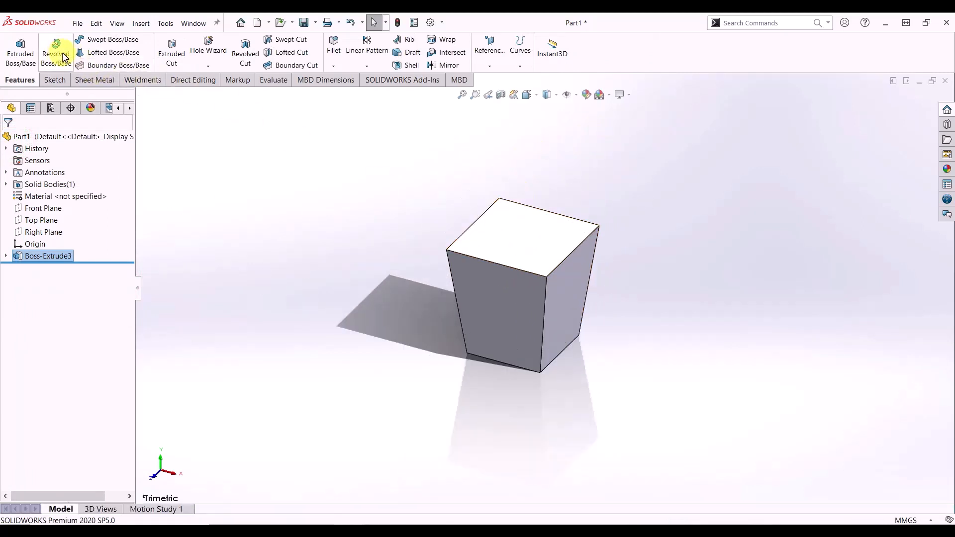
pyautogui.click(511, 248)
pyautogui.click(55, 81)
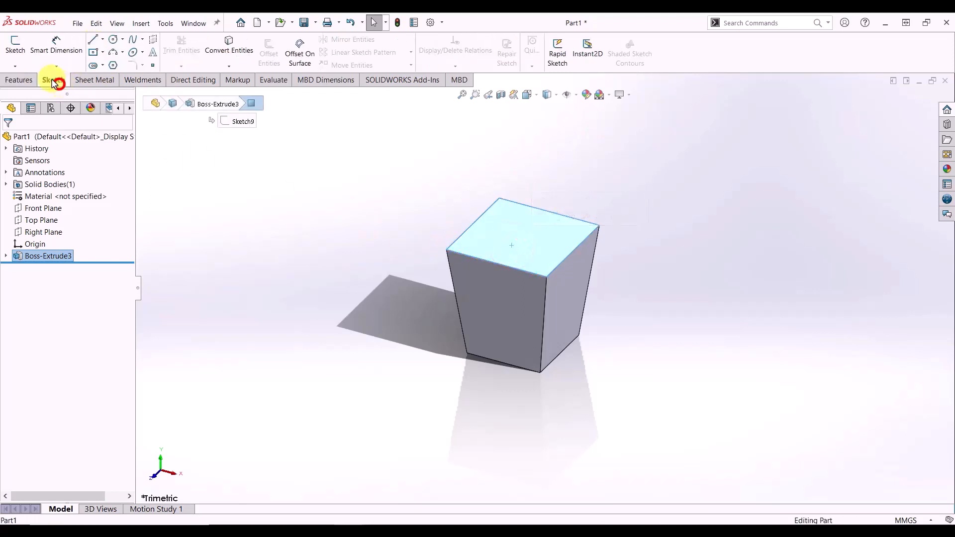
pyautogui.click(10, 59)
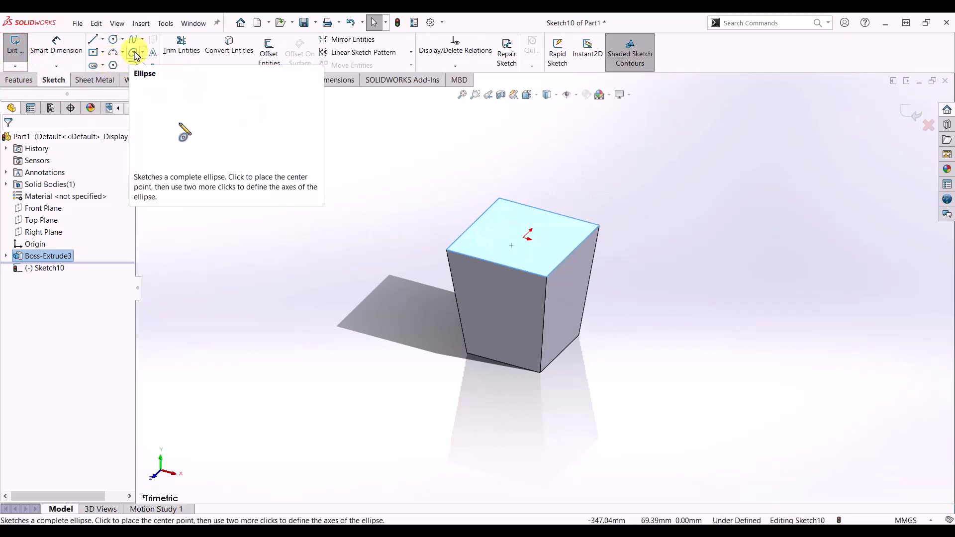
pyautogui.click(114, 39)
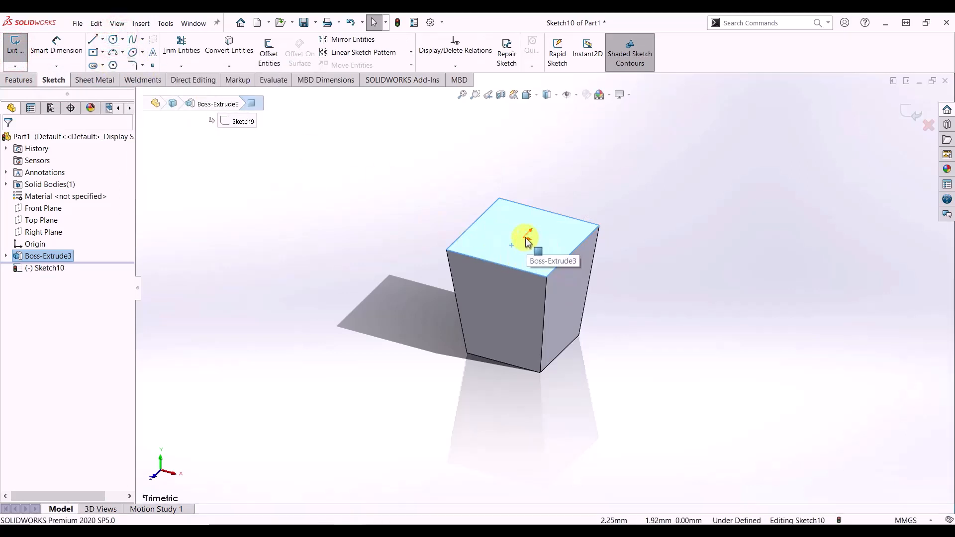
pyautogui.click(114, 39)
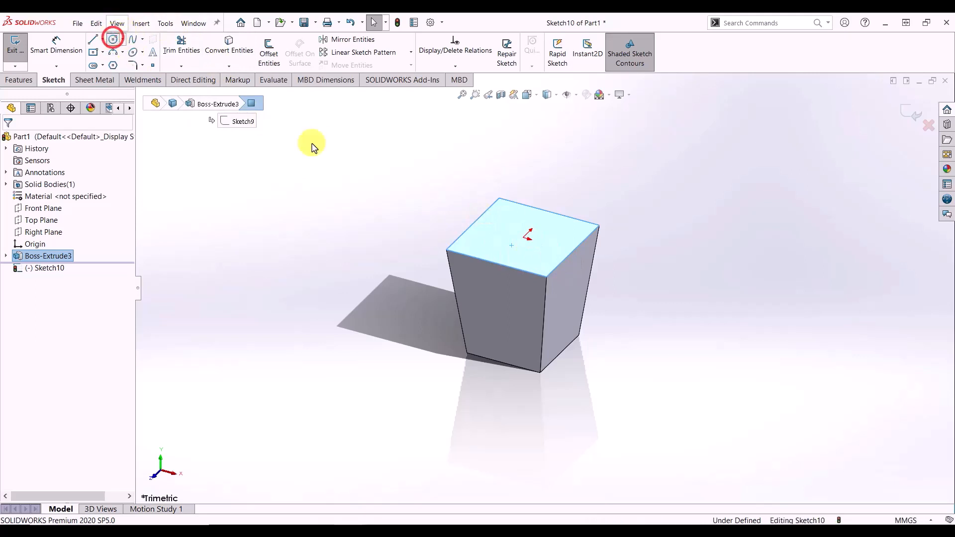
pyautogui.click(523, 238)
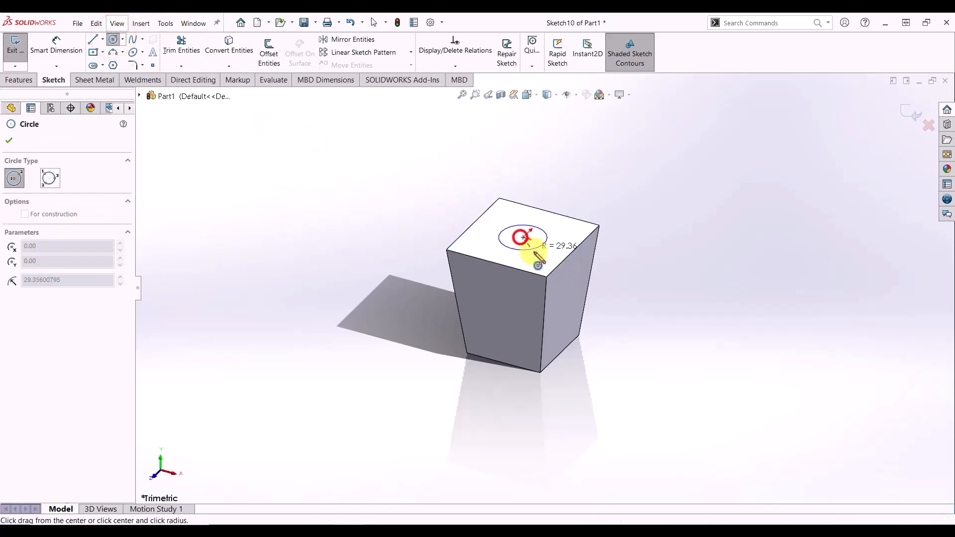
pyautogui.click(535, 254)
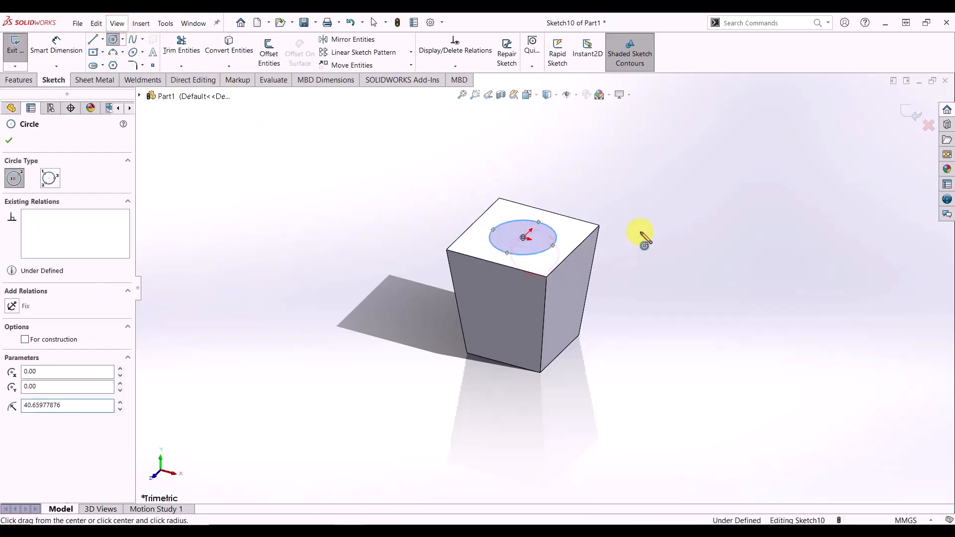
# Dimension the circle's diameter and set it to 25 mm.
pyautogui.moveTo(639, 237); pyautogui.dragTo(637, 204, button='right')
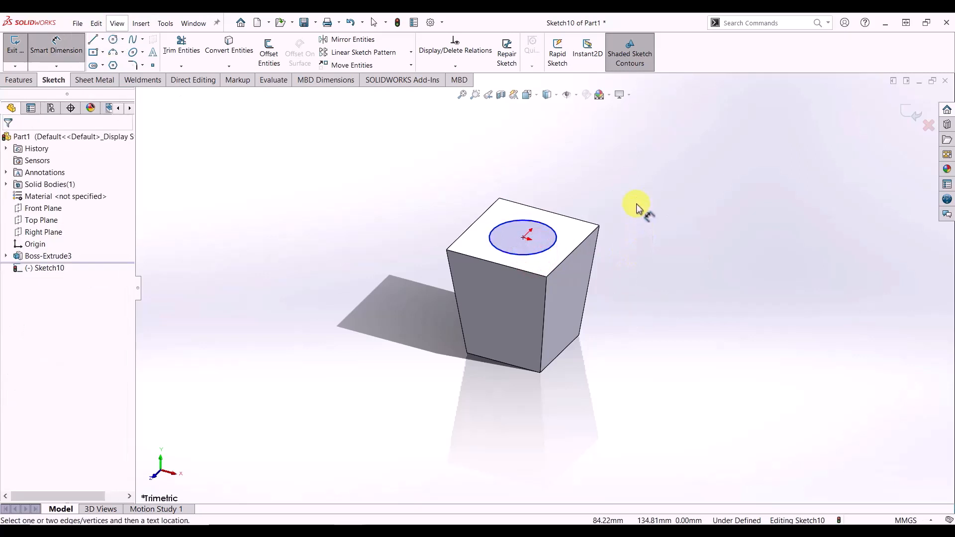
pyautogui.click(557, 234)
pyautogui.click(686, 224)
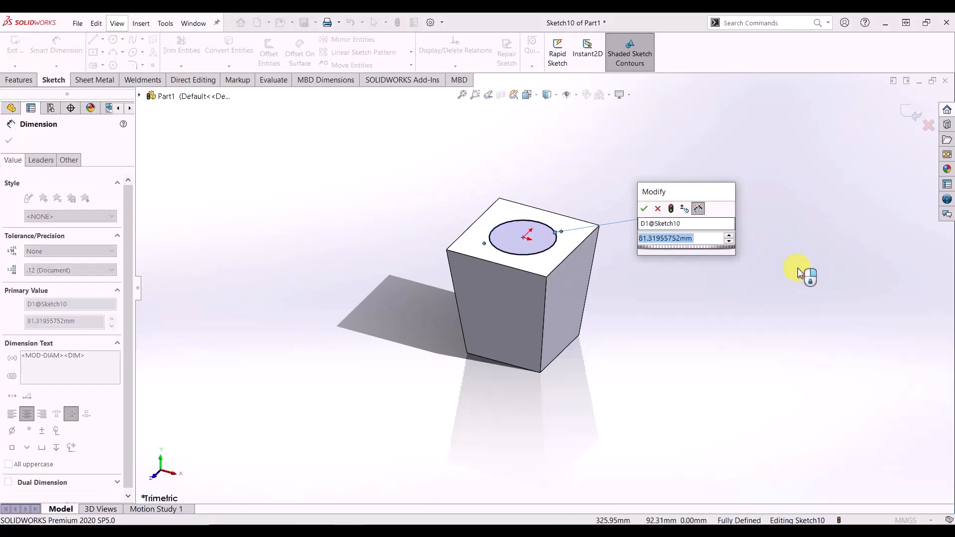
pyautogui.write('25')
pyautogui.press('Return')
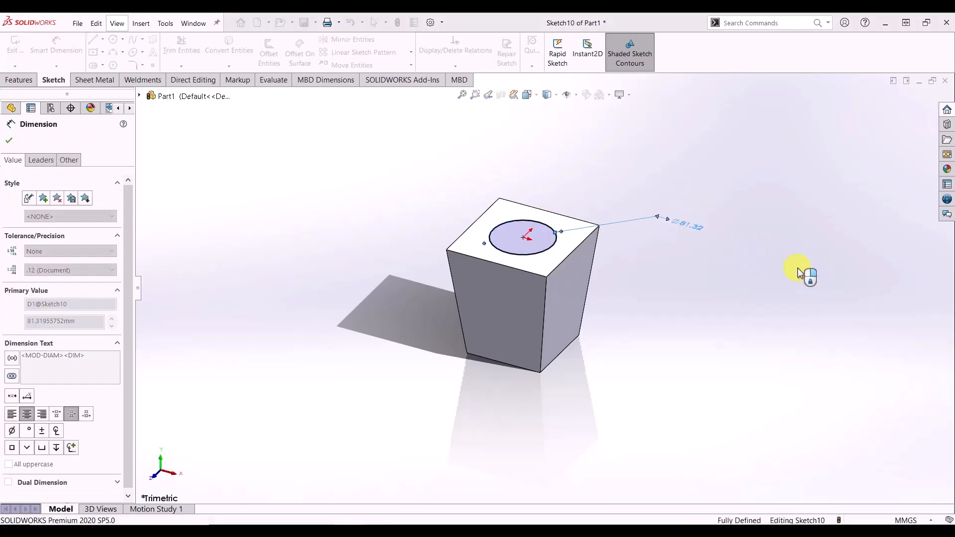
# Change the circle's diameter to 50 mm and finish dimensioning.
pyautogui.doubleClick(669, 227)
pyautogui.write('50')
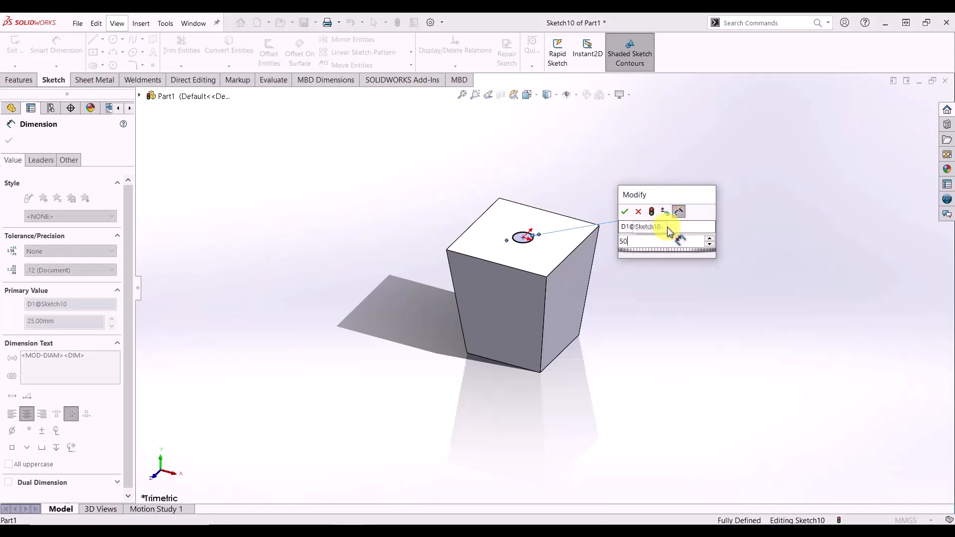
pyautogui.press('Return')
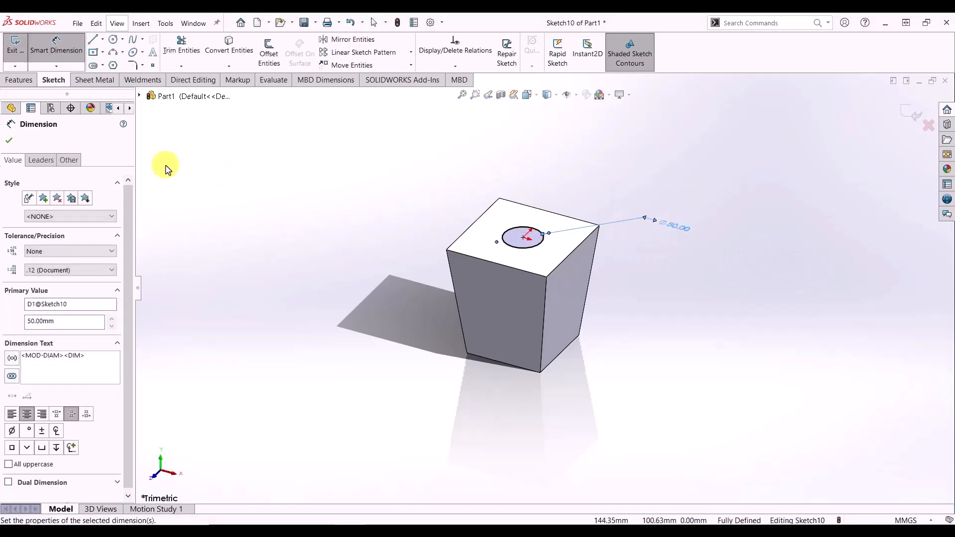
pyautogui.click(9, 140)
# Extrude the circle upward from the block's top face as a blind boss 35 mm deep, merged with the block.
pyautogui.click(15, 81)
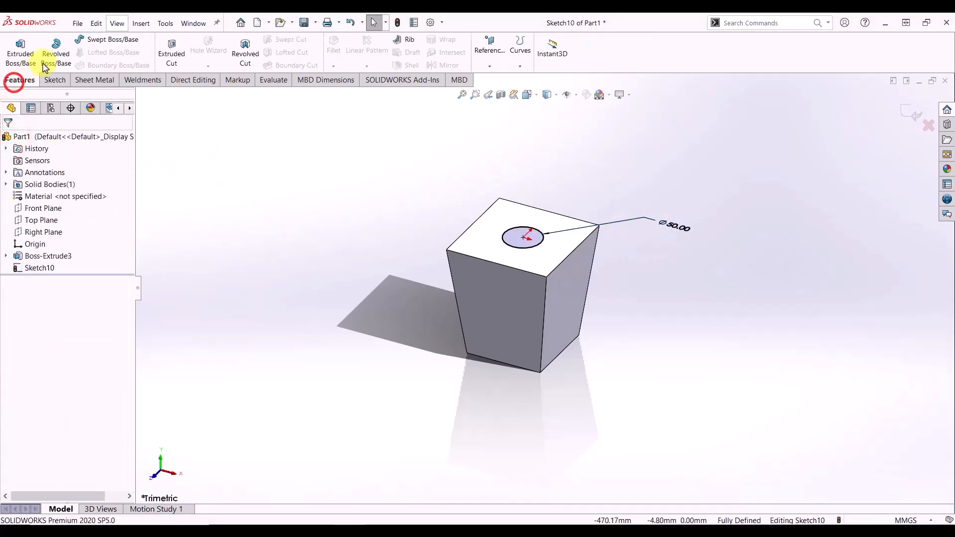
pyautogui.click(20, 54)
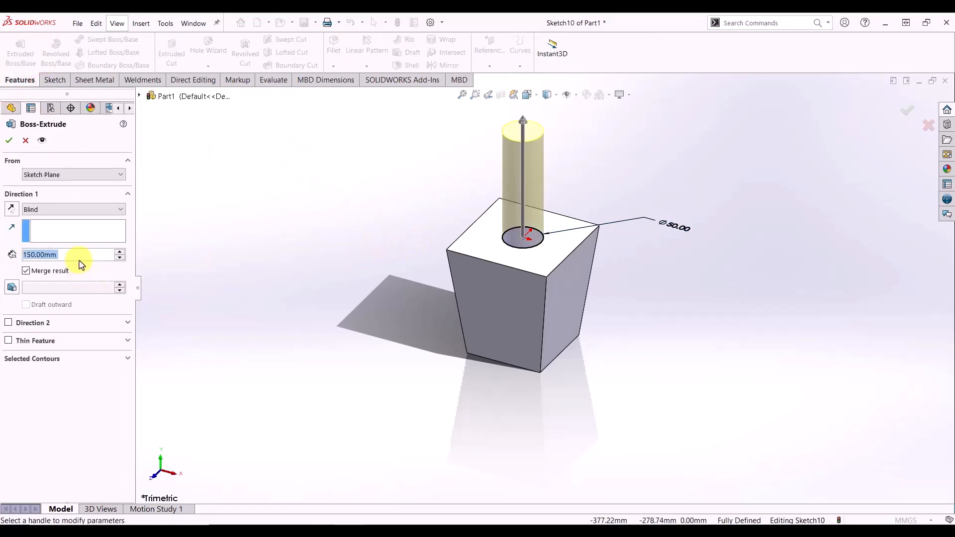
pyautogui.write('35')
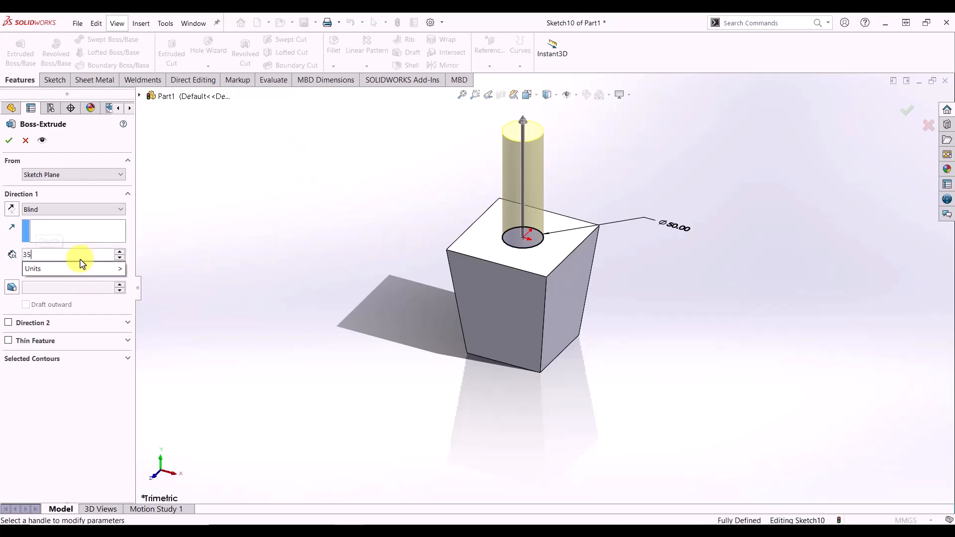
pyautogui.click(9, 140)
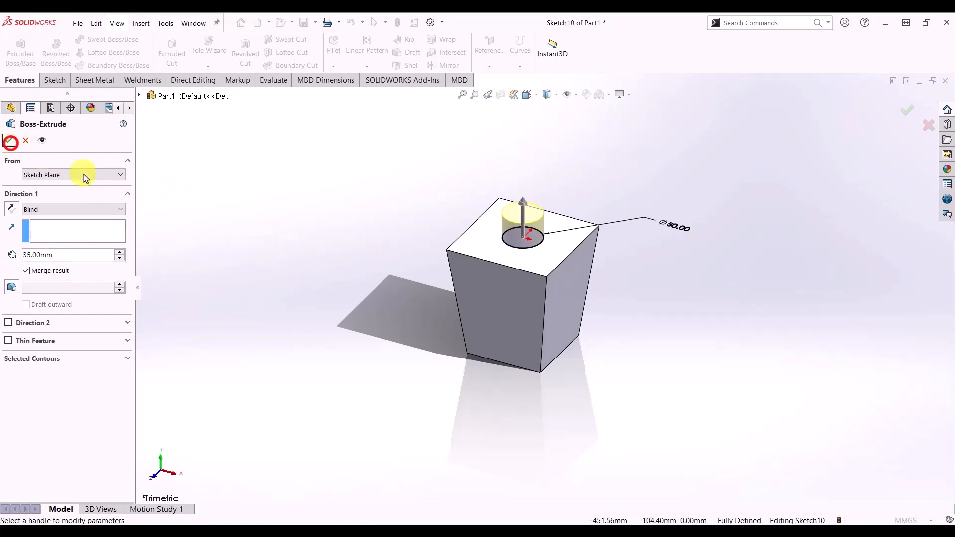
pyautogui.click(11, 140)
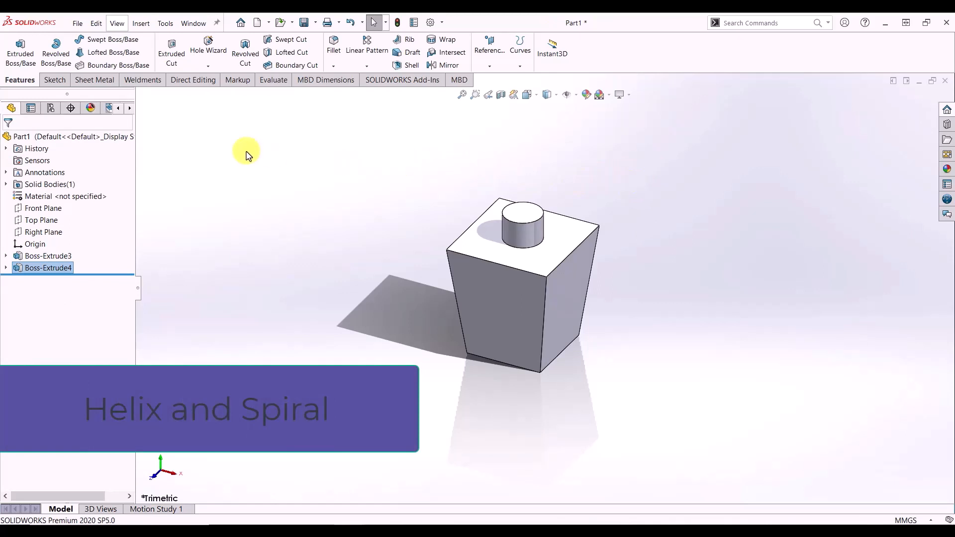
# Start a sketch on the cylindrical boss's top face and orient the view normal to it.
pyautogui.click(519, 65)
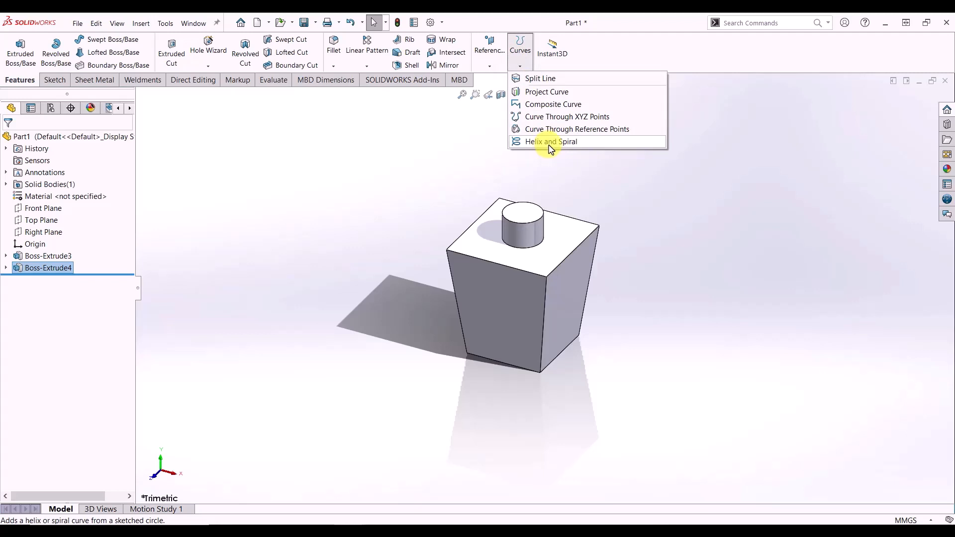
pyautogui.click(624, 208)
pyautogui.click(525, 217)
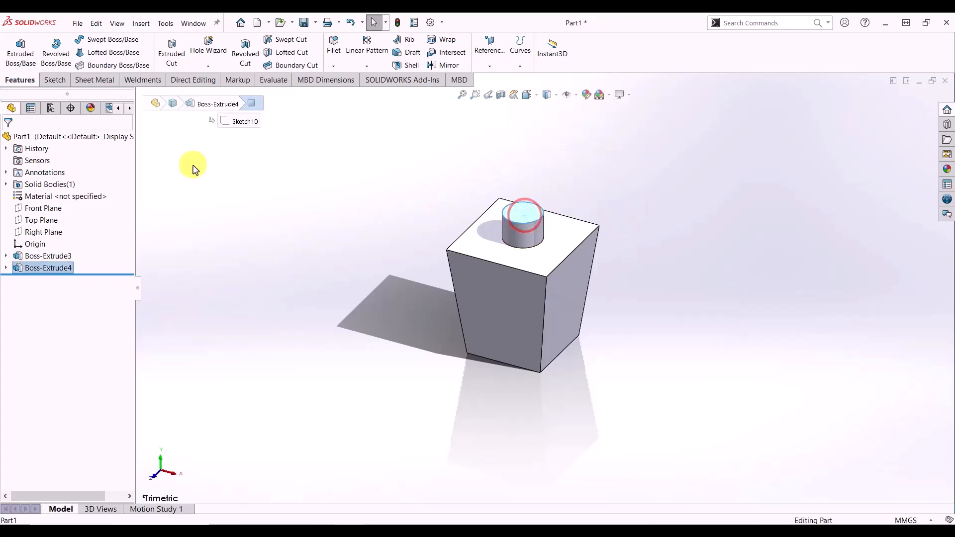
pyautogui.click(52, 79)
pyautogui.click(16, 43)
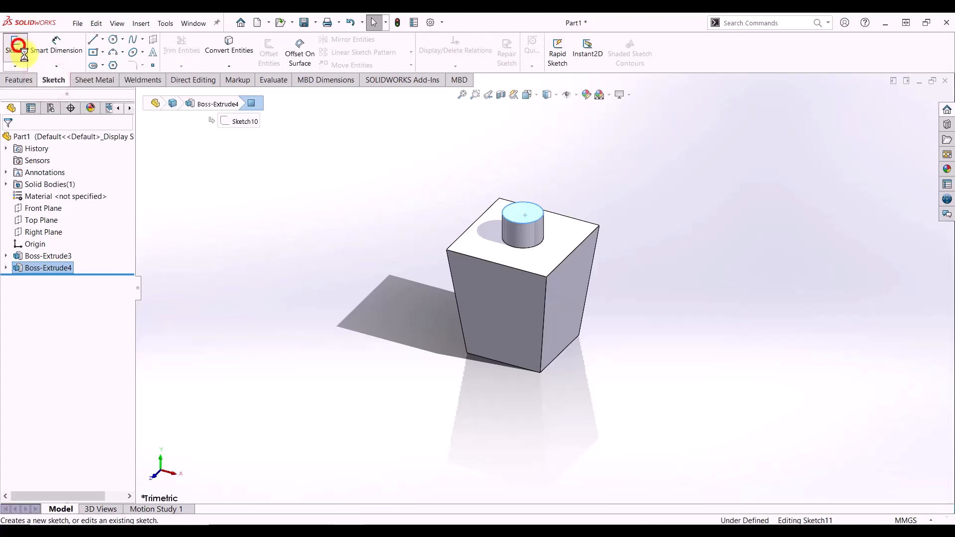
pyautogui.click(25, 81)
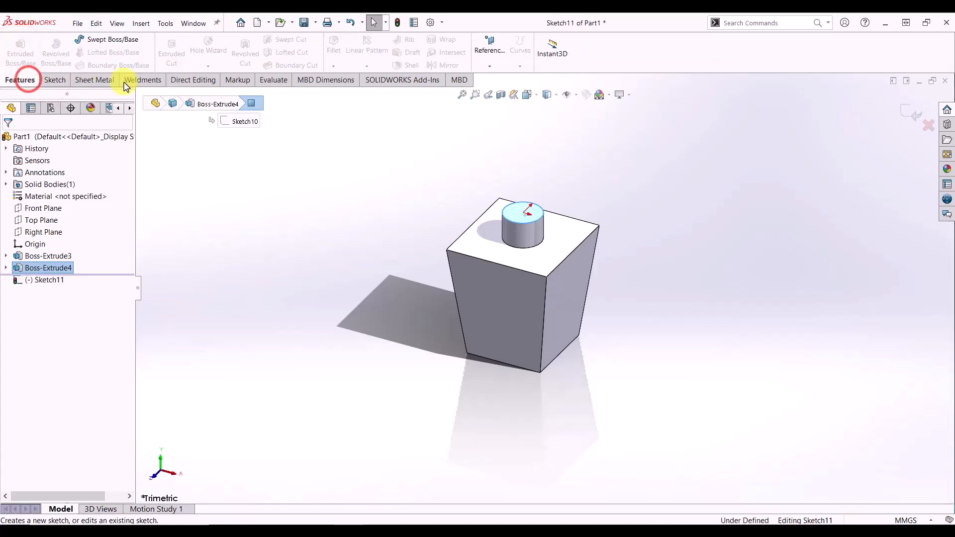
pyautogui.click(61, 83)
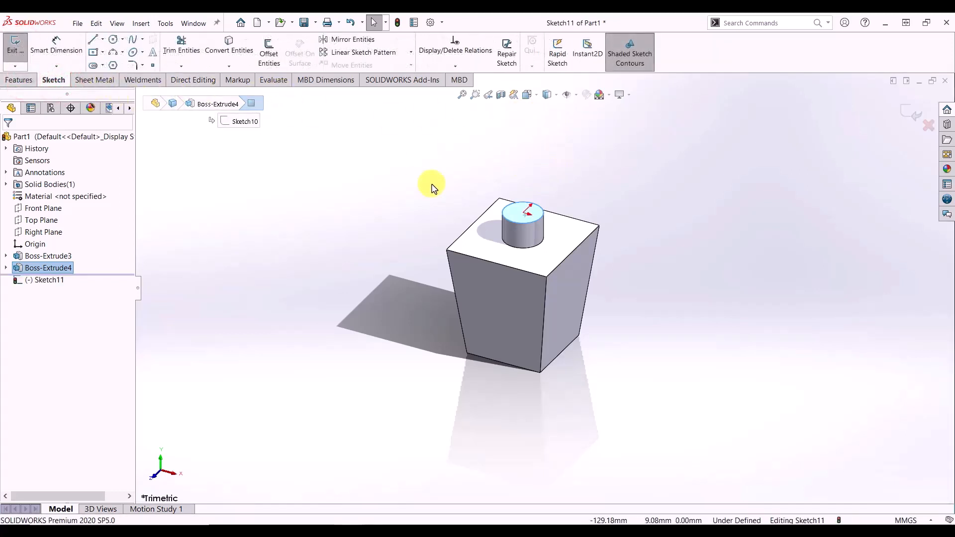
pyautogui.press('space')
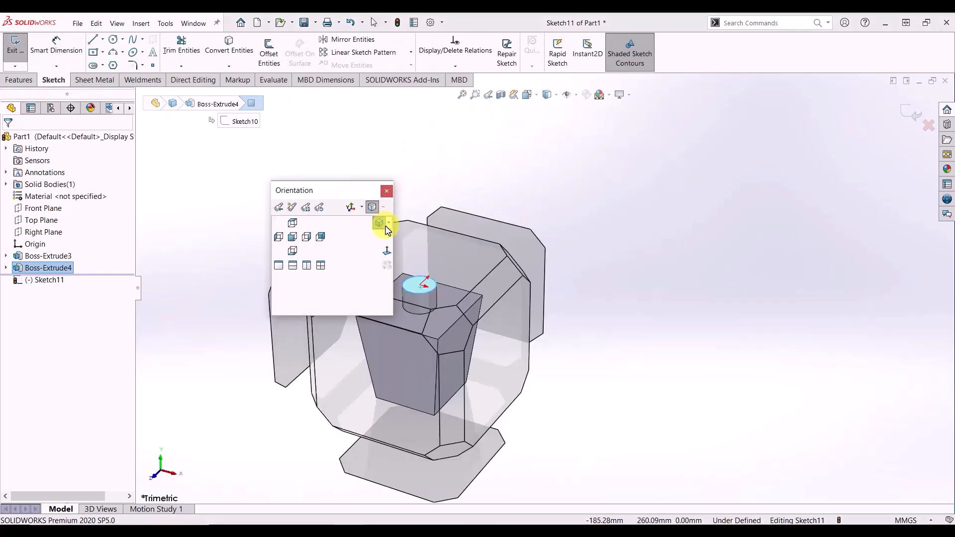
pyautogui.click(384, 250)
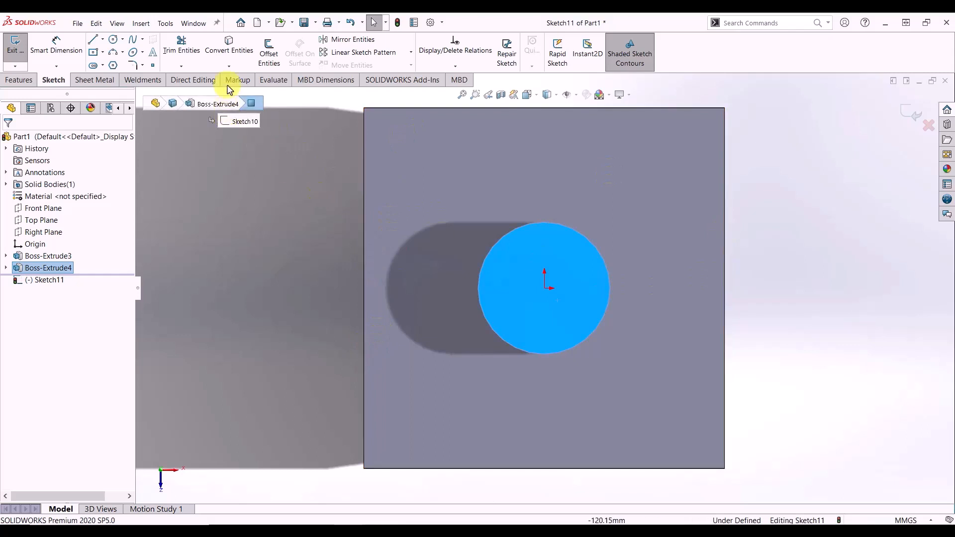
# Convert the cylindrical boss's top circular edge into a sketch circle and exit the sketch.
pyautogui.click(238, 53)
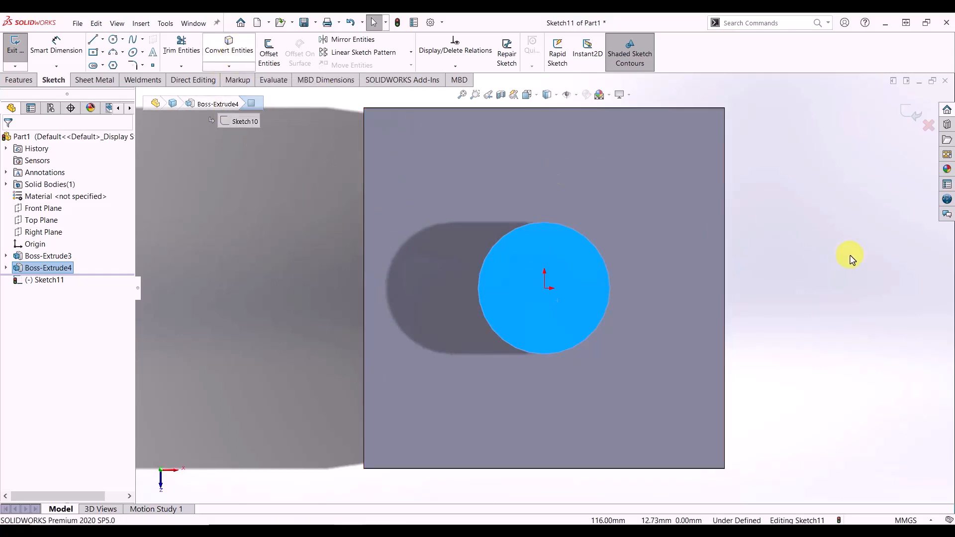
pyautogui.click(608, 275)
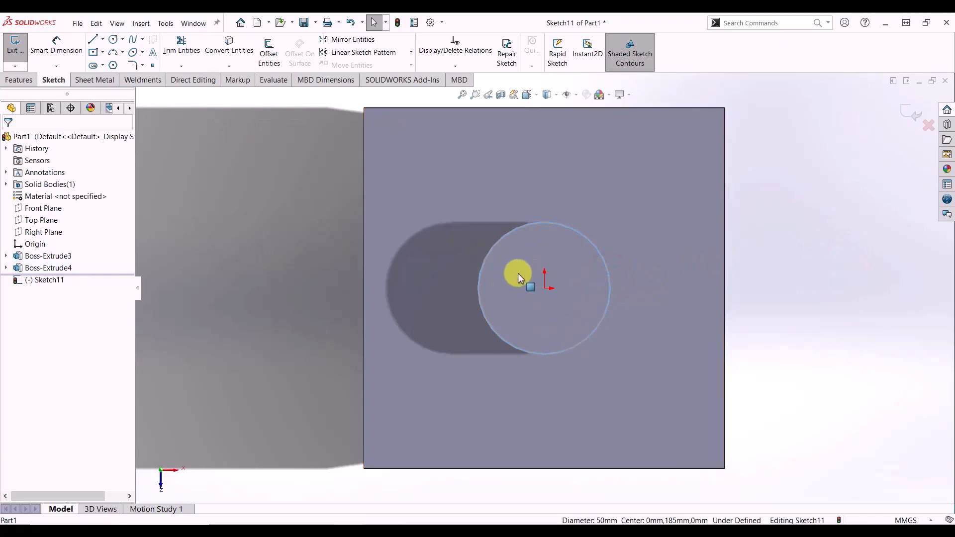
pyautogui.click(599, 250)
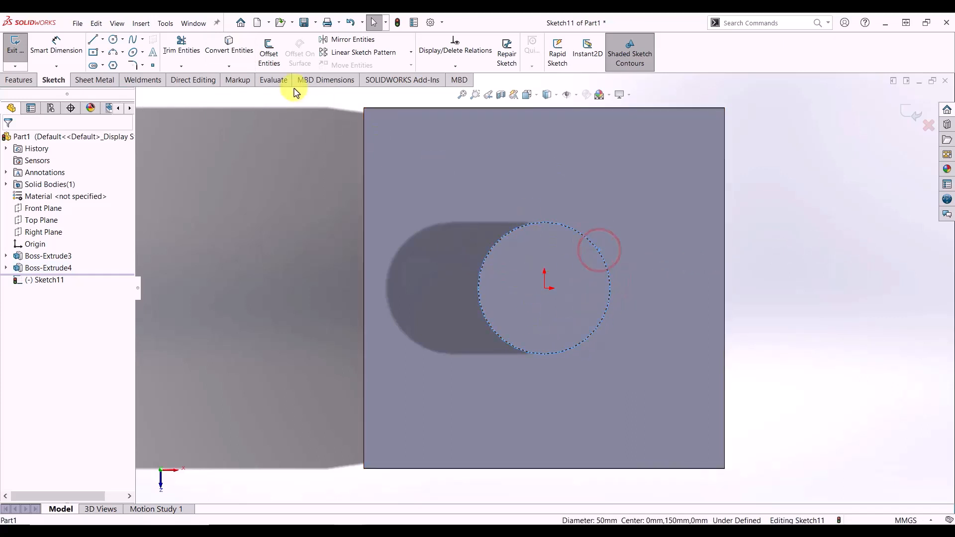
pyautogui.click(229, 46)
pyautogui.click(820, 236)
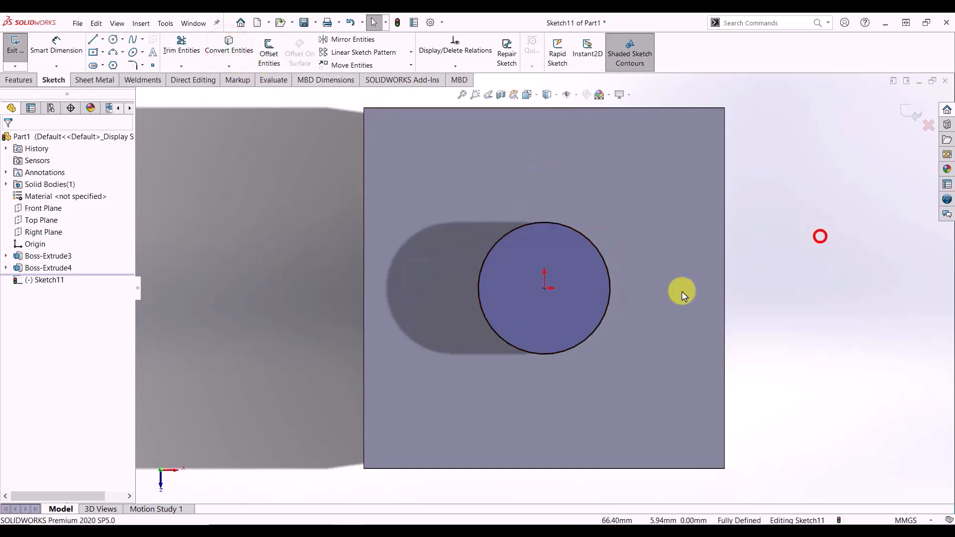
pyautogui.moveTo(606, 309); pyautogui.dragTo(599, 249, button='middle')
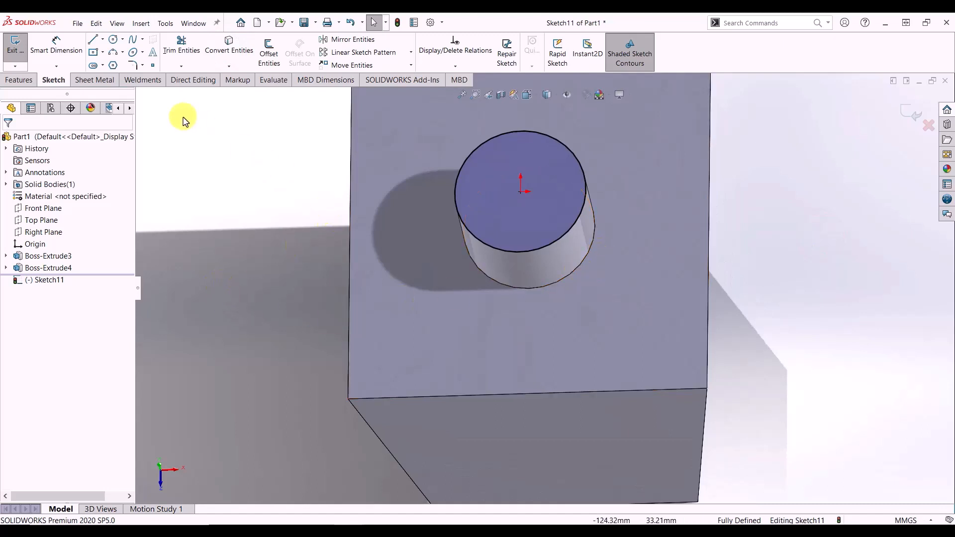
pyautogui.click(17, 45)
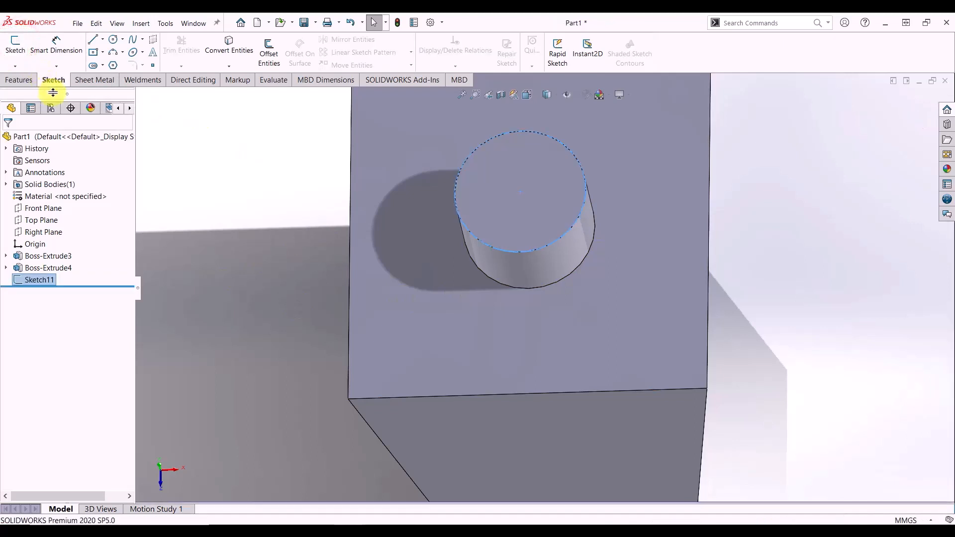
# Create a clockwise helix down the boss from the circle, defined by Pitch and Revolution: constant 15 mm pitch, reversed direction, 2 revolutions, 90° start angle.
pyautogui.click(22, 82)
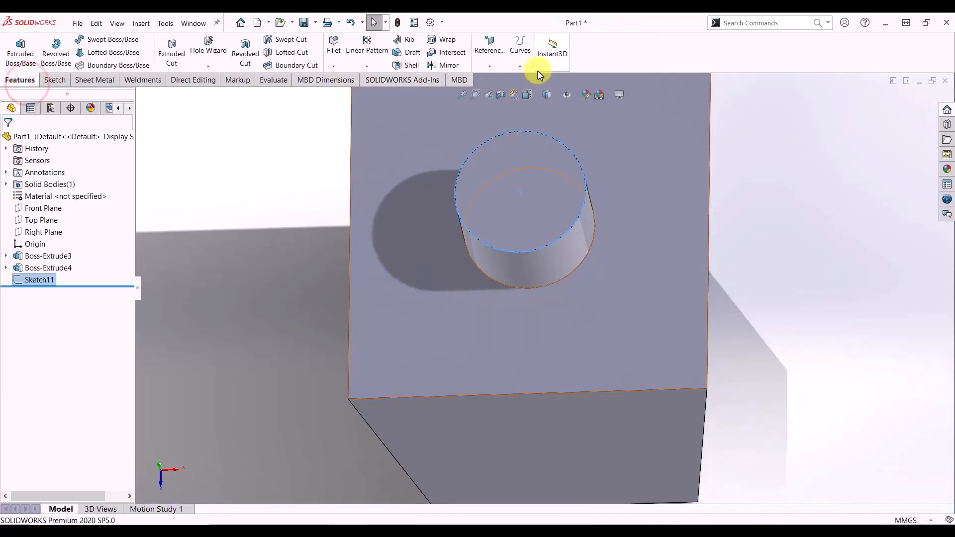
pyautogui.click(524, 68)
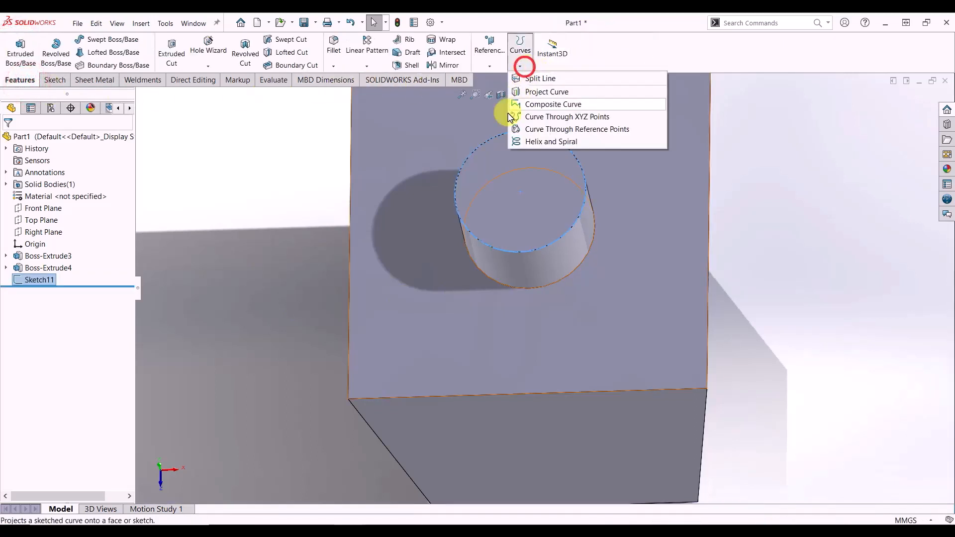
pyautogui.click(543, 142)
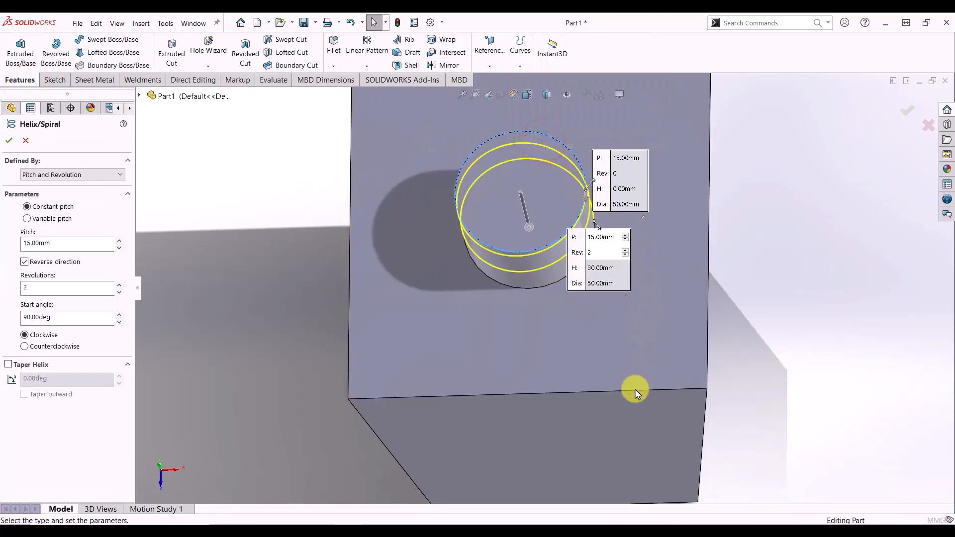
pyautogui.moveTo(635, 389); pyautogui.dragTo(639, 255, button='middle')
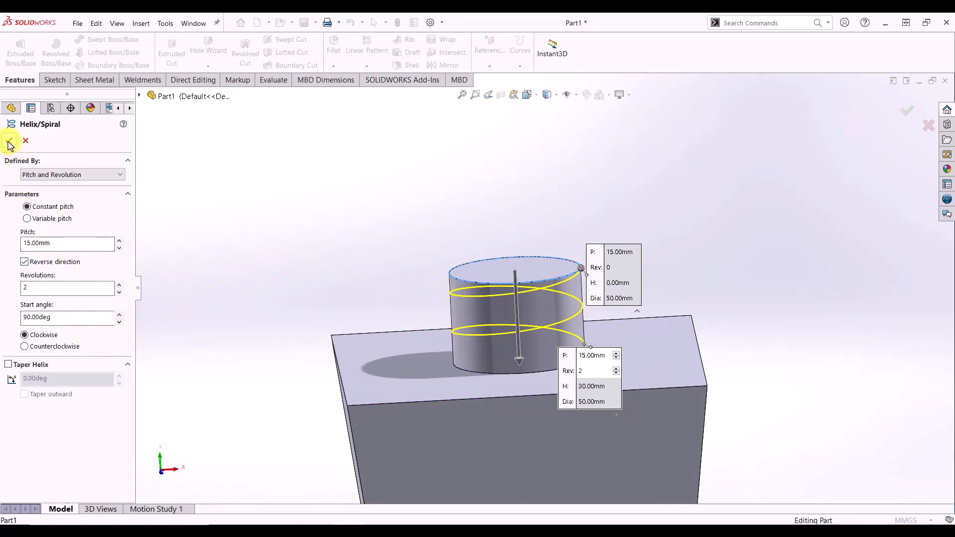
pyautogui.click(88, 178)
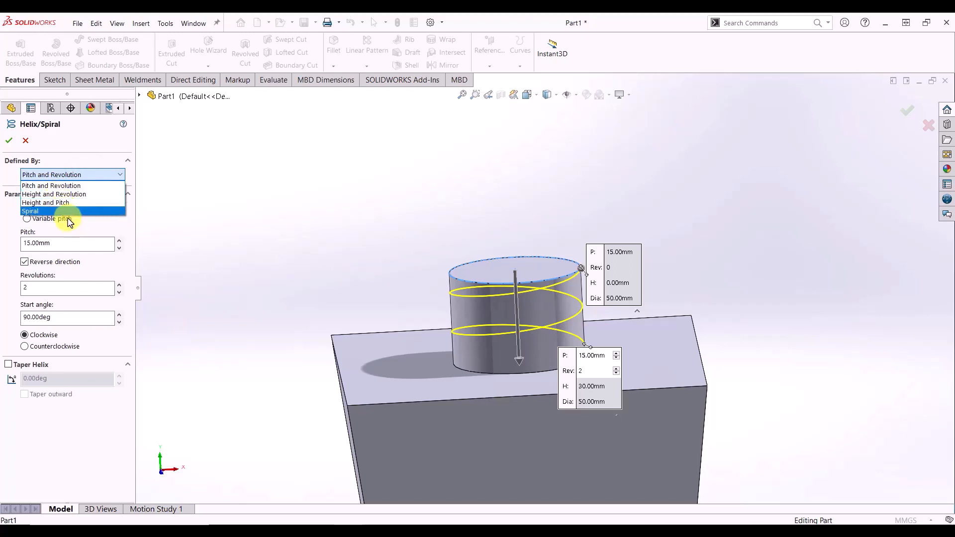
pyautogui.click(60, 187)
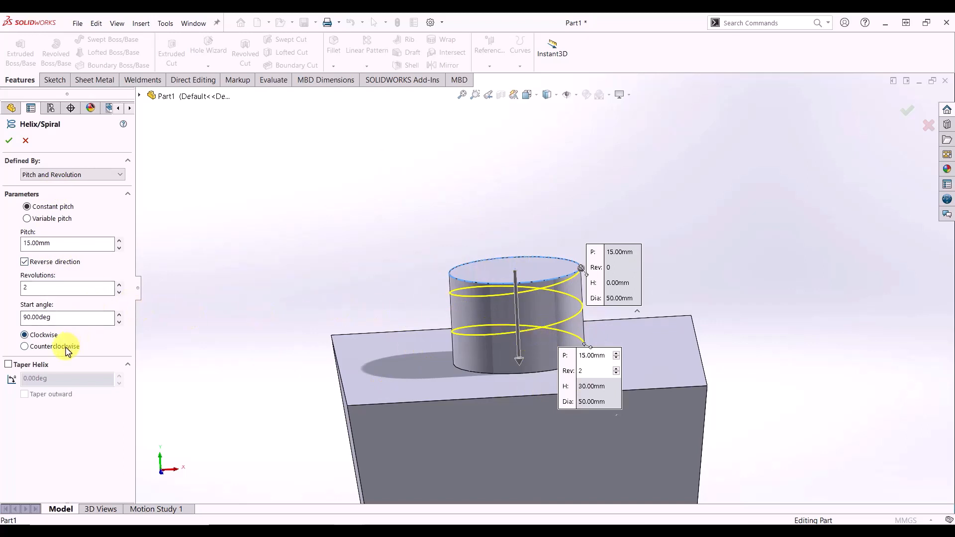
pyautogui.click(9, 141)
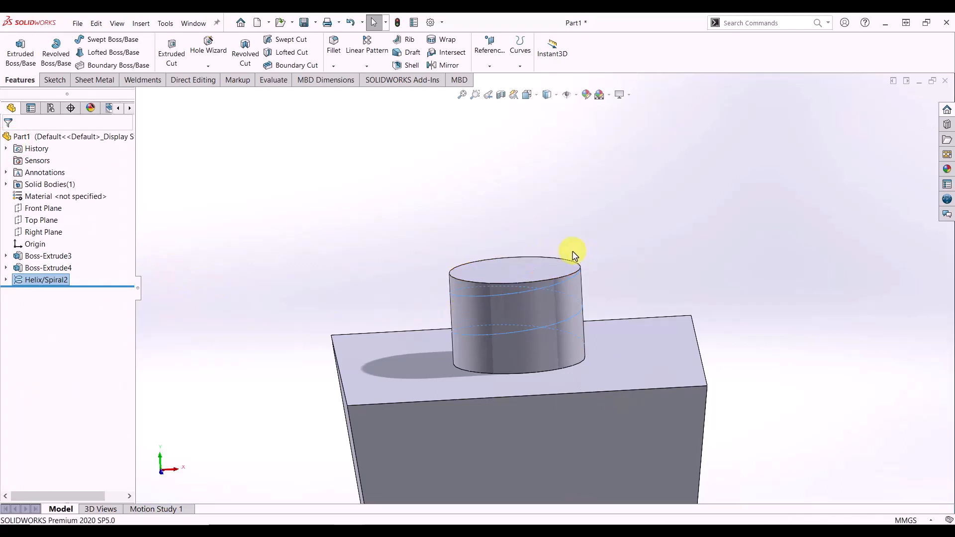
# Create a reference plane perpendicular to the helix and coincident with its lower end point.
pyautogui.moveTo(572, 248); pyautogui.dragTo(580, 252, button='middle')
pyautogui.scroll(-3, 541, 326)
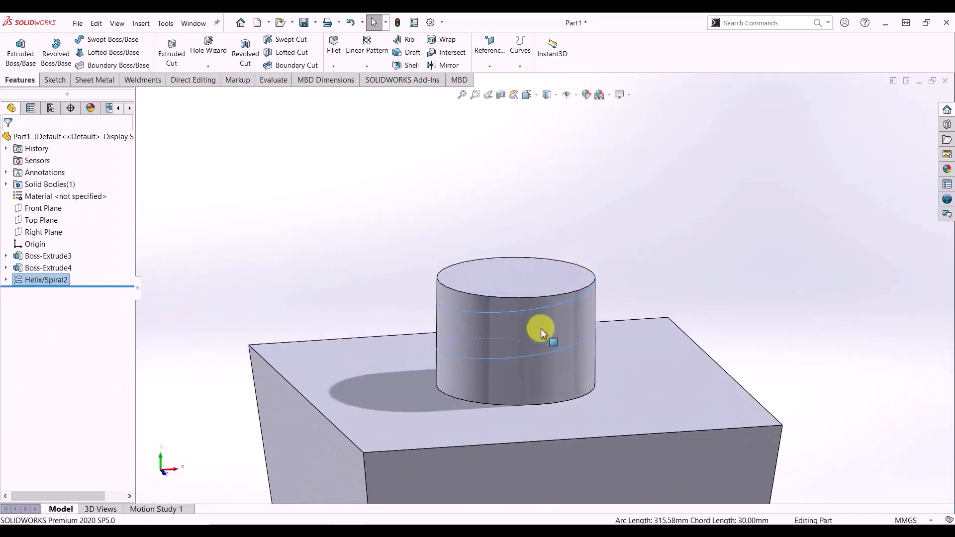
pyautogui.moveTo(536, 325); pyautogui.dragTo(375, 401, button='middle')
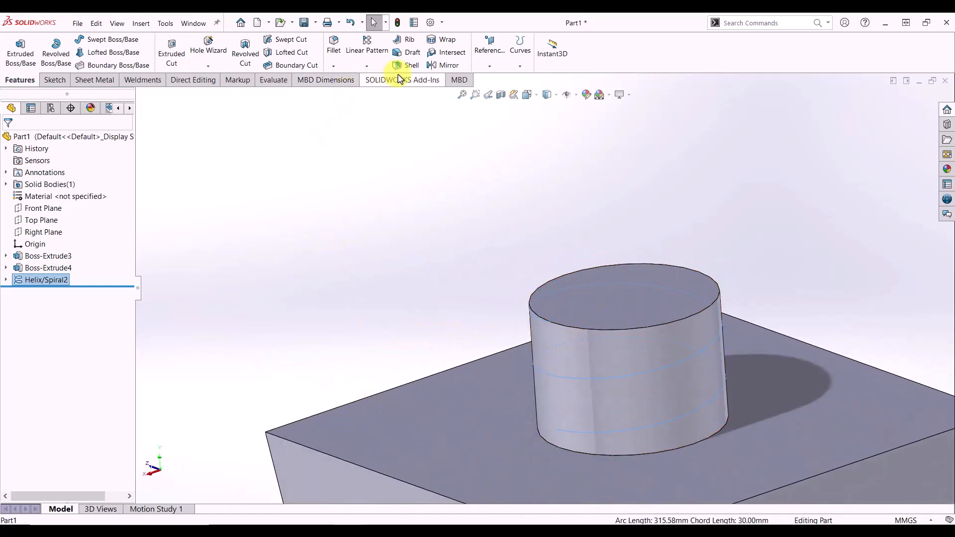
pyautogui.click(489, 66)
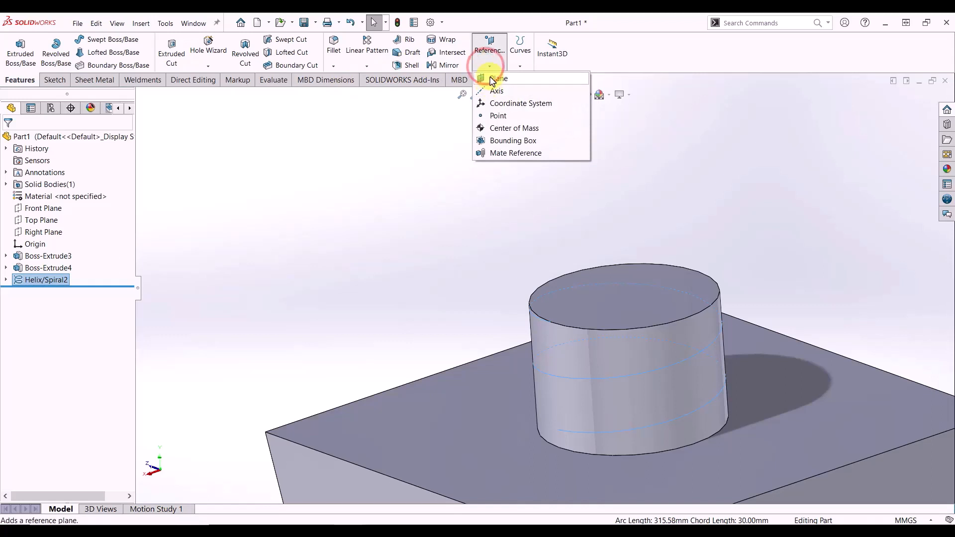
pyautogui.click(487, 56)
pyautogui.click(486, 55)
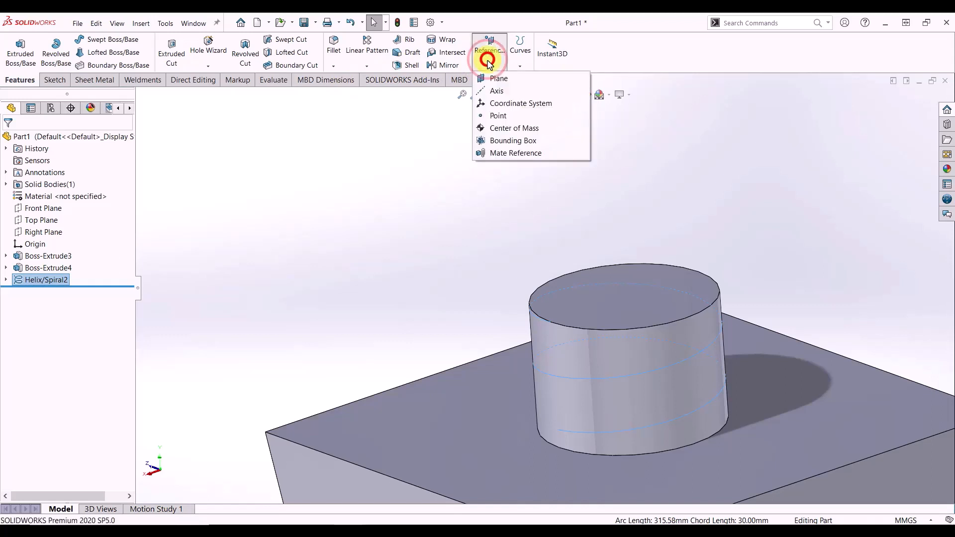
pyautogui.click(499, 78)
pyautogui.click(559, 462)
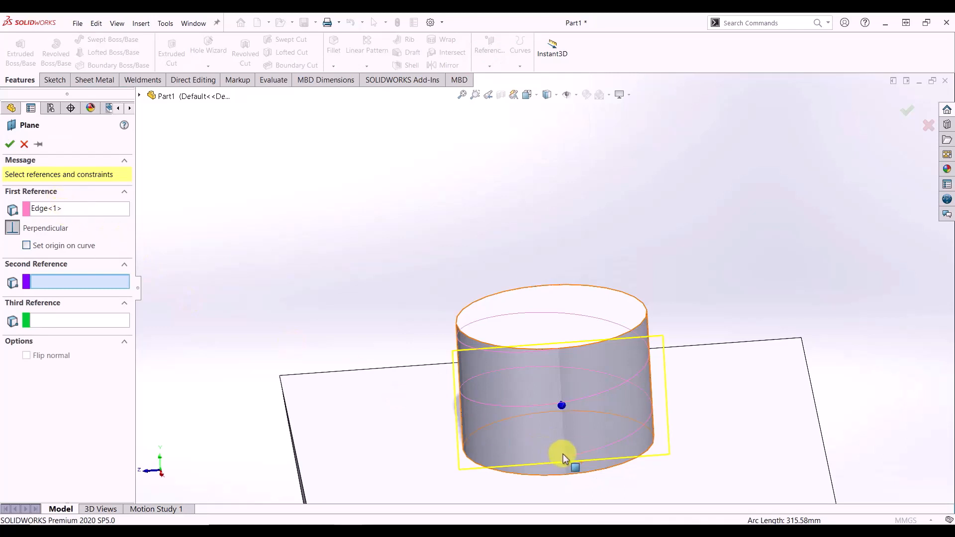
pyautogui.click(565, 456)
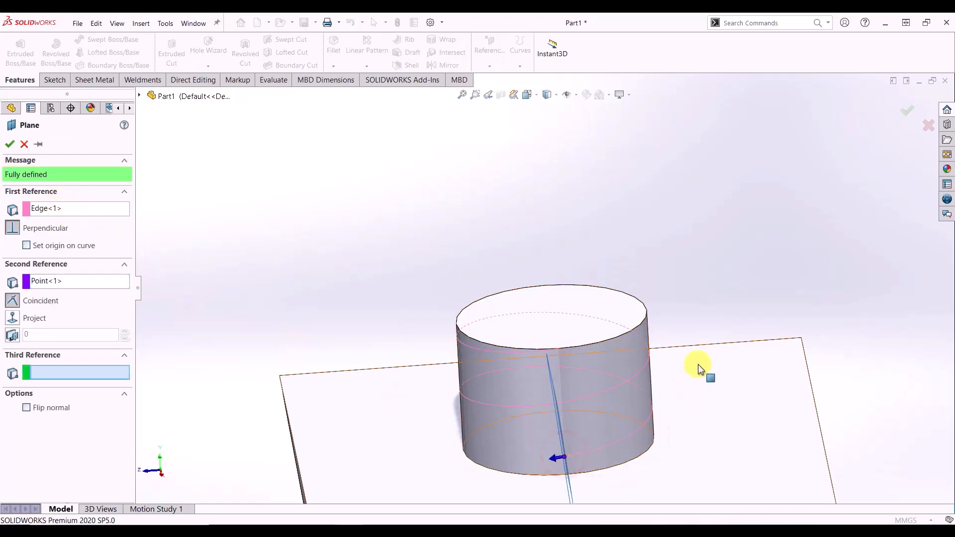
pyautogui.moveTo(710, 351); pyautogui.dragTo(740, 316, button='middle')
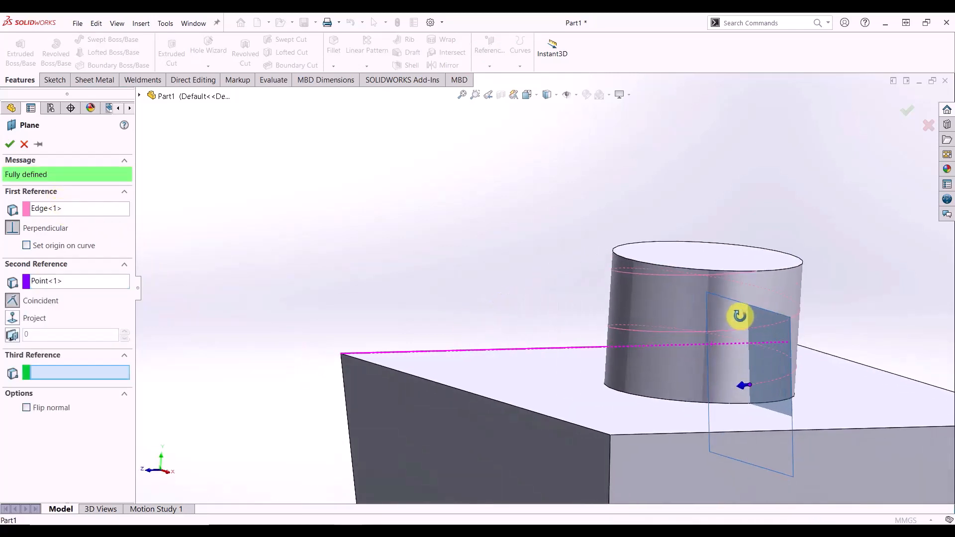
pyautogui.click(11, 143)
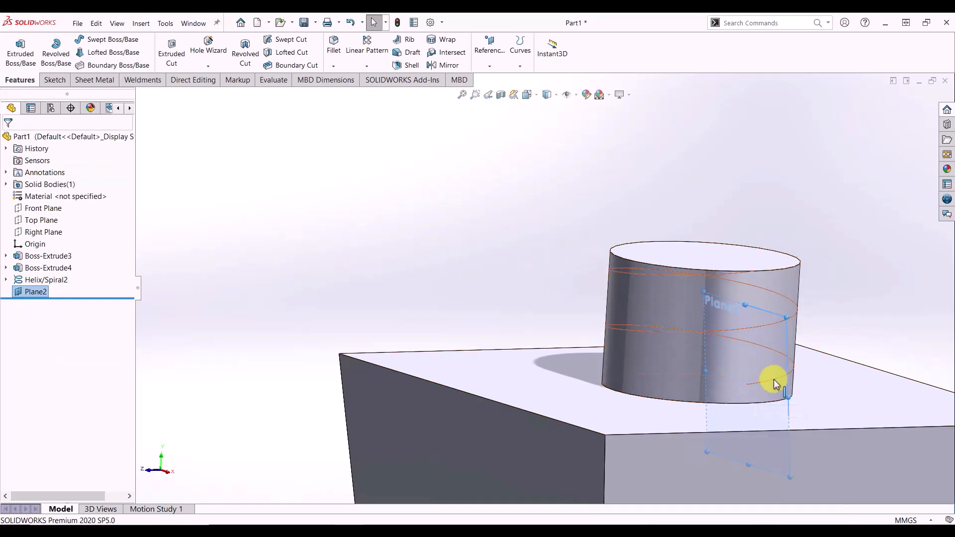
# Orient the view normal to the new reference plane at the helix end and start a sketch on it.
pyautogui.click(753, 386)
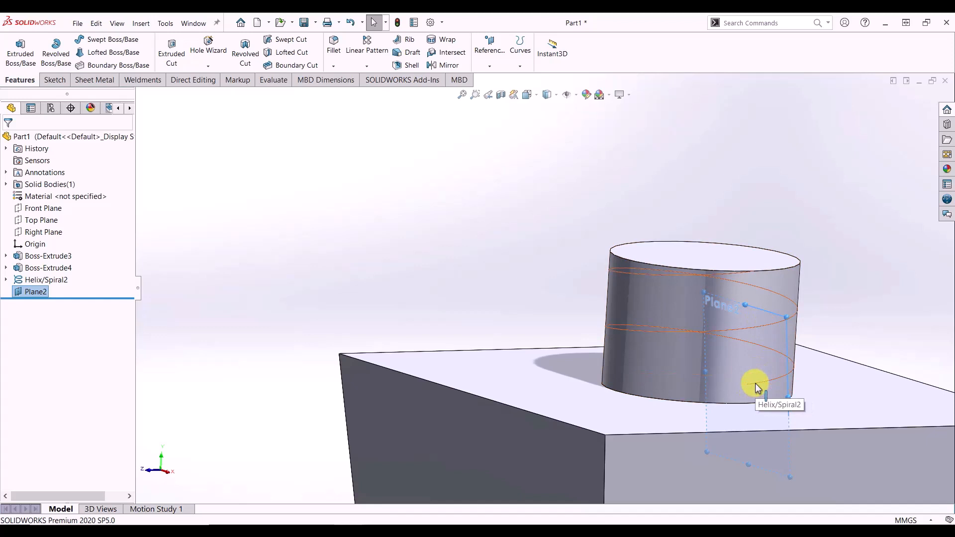
pyautogui.press('space')
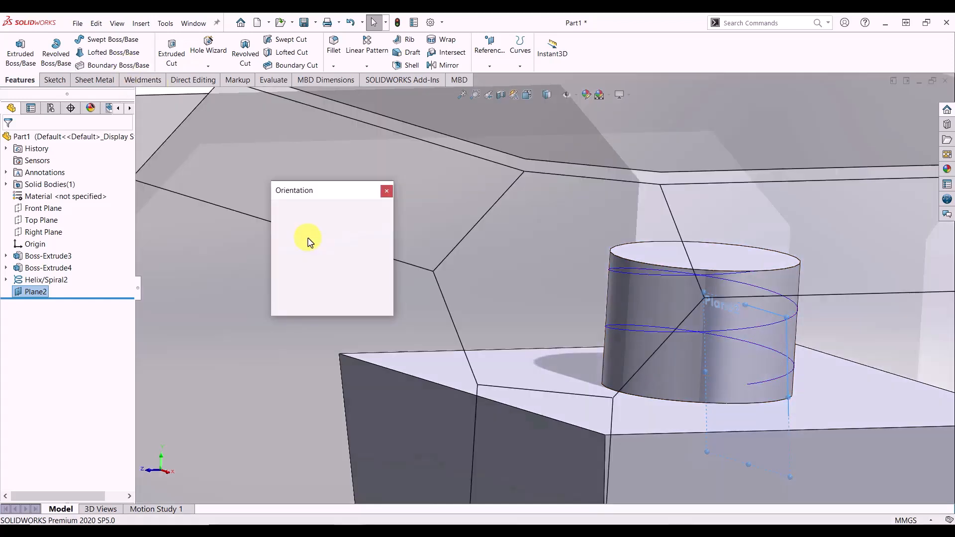
pyautogui.click(307, 237)
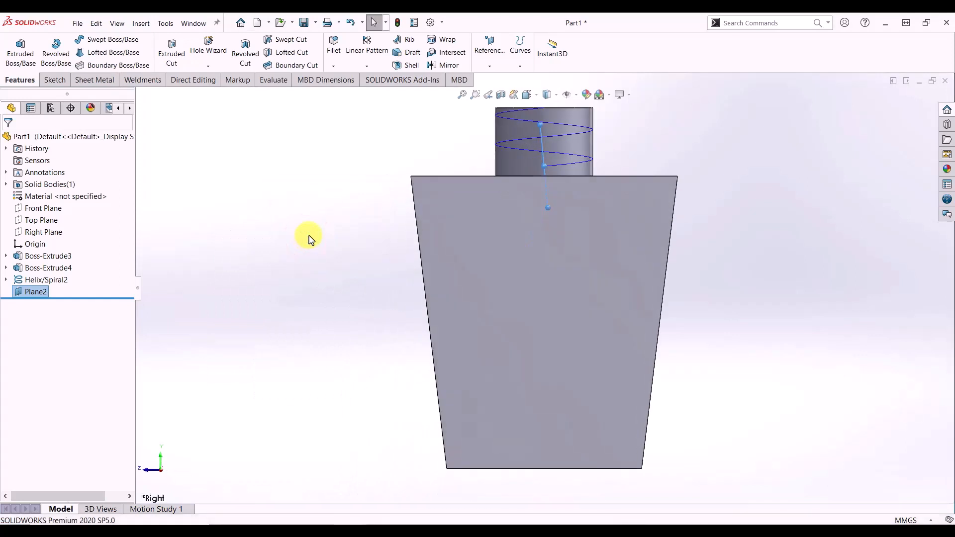
pyautogui.press('space')
pyautogui.click(214, 270)
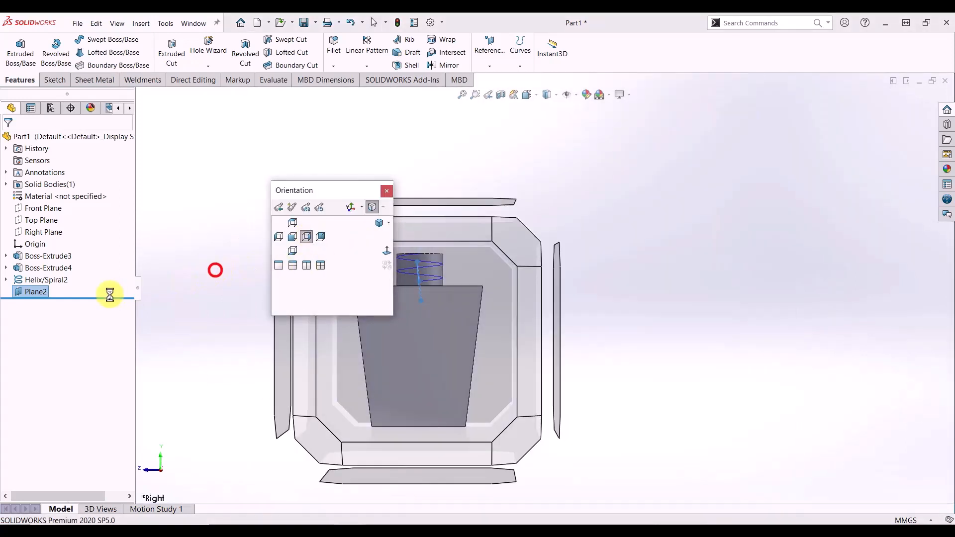
pyautogui.click(46, 290)
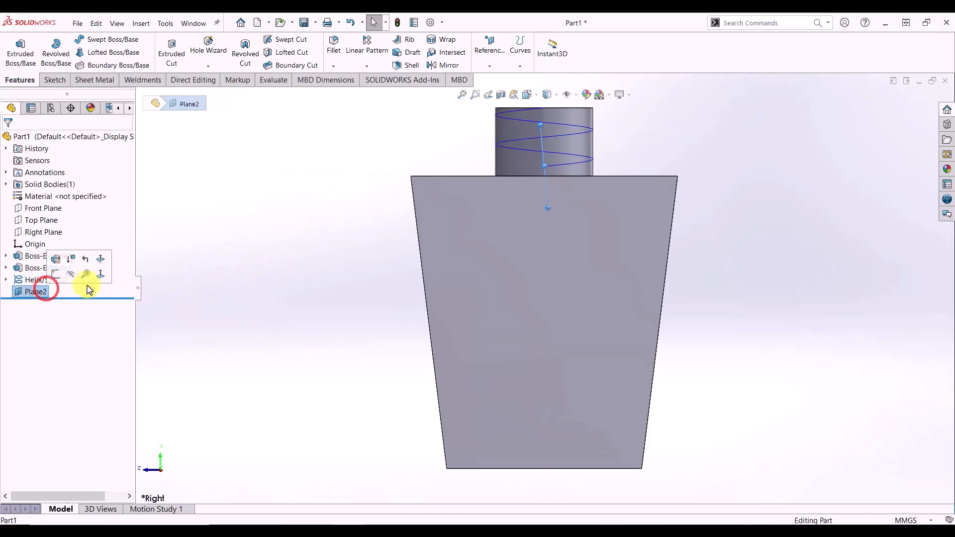
pyautogui.click(100, 273)
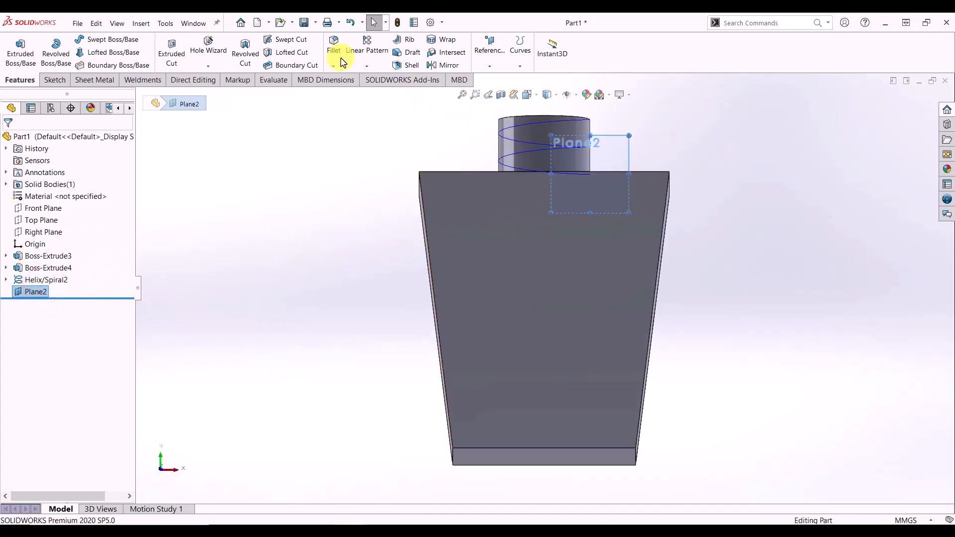
pyautogui.click(53, 80)
pyautogui.click(16, 46)
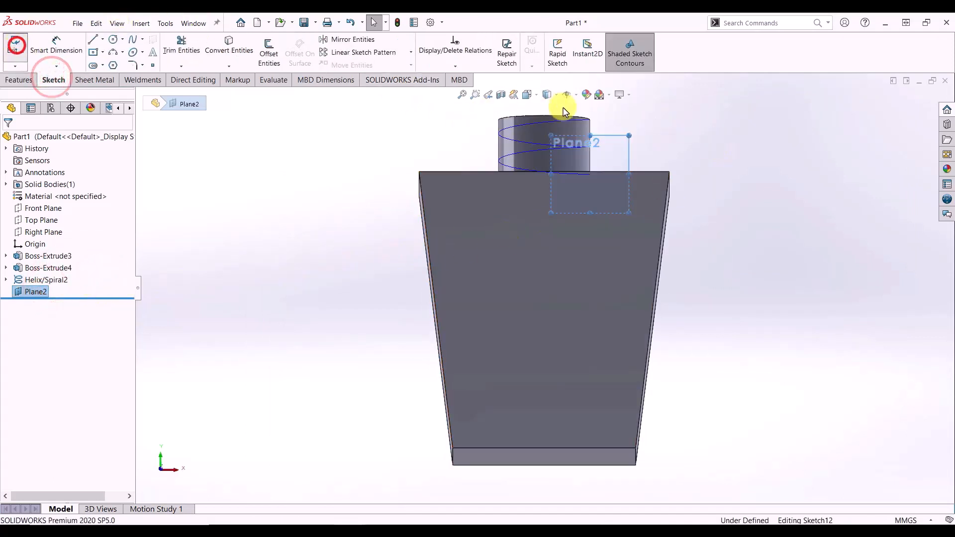
# Sketch a closed trapezoidal thread profile against the boss at the helix's lower end, about 9.2 mm tall inside and 4.4 mm outside, and exit the sketch.
pyautogui.scroll(-4, 584, 149)
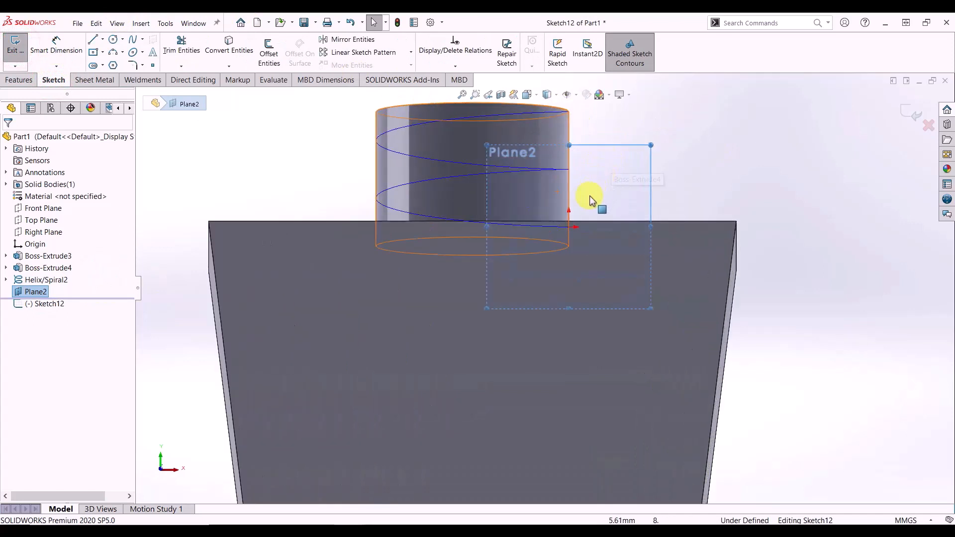
pyautogui.moveTo(589, 200); pyautogui.dragTo(588, 213, button='middle')
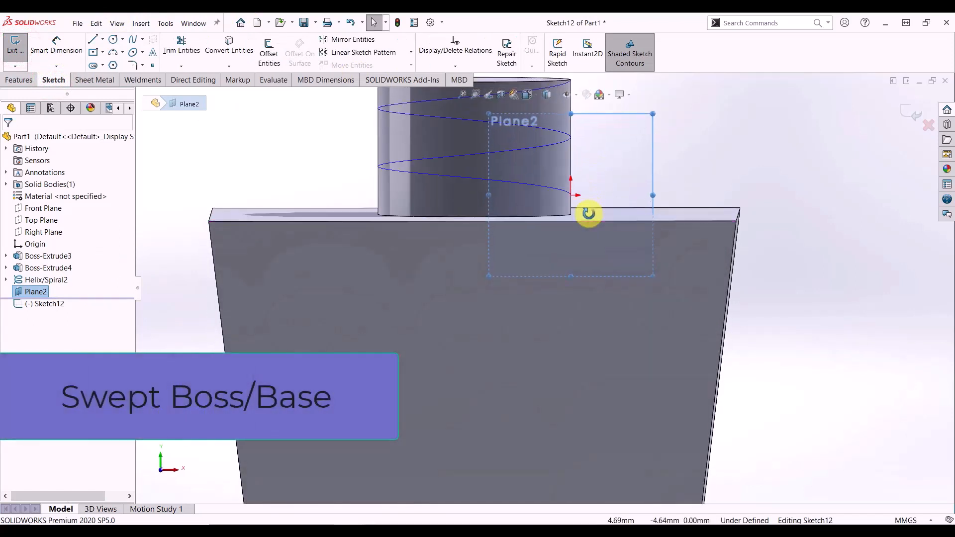
pyautogui.click(59, 55)
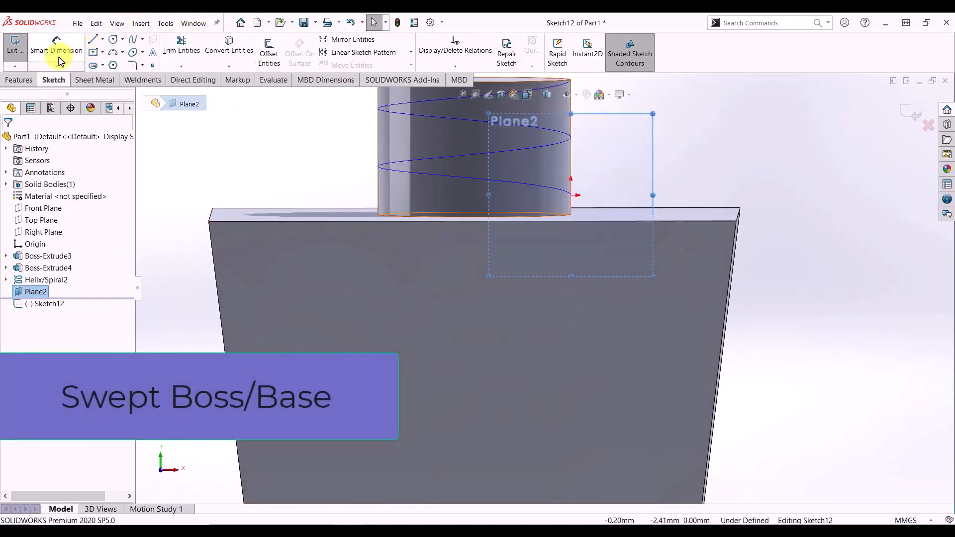
pyautogui.click(99, 49)
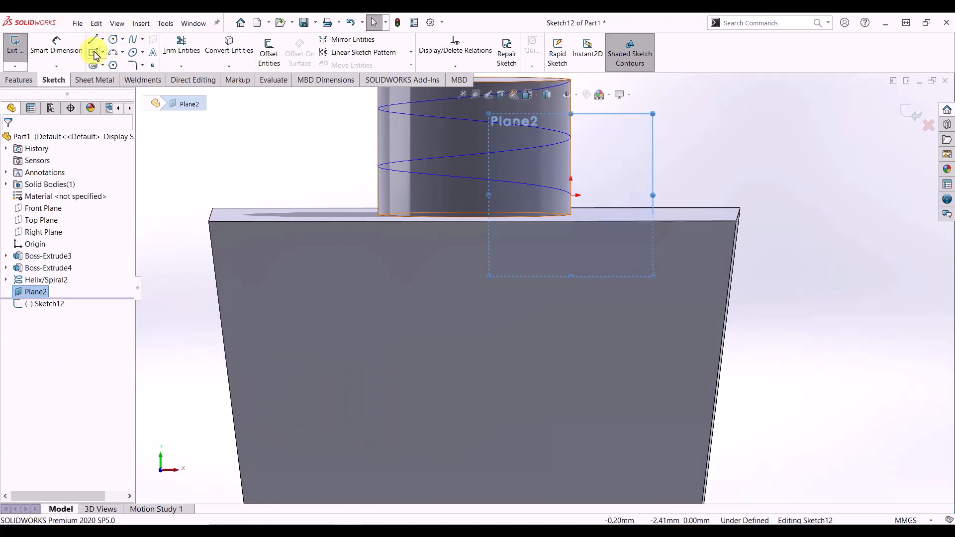
pyautogui.click(94, 40)
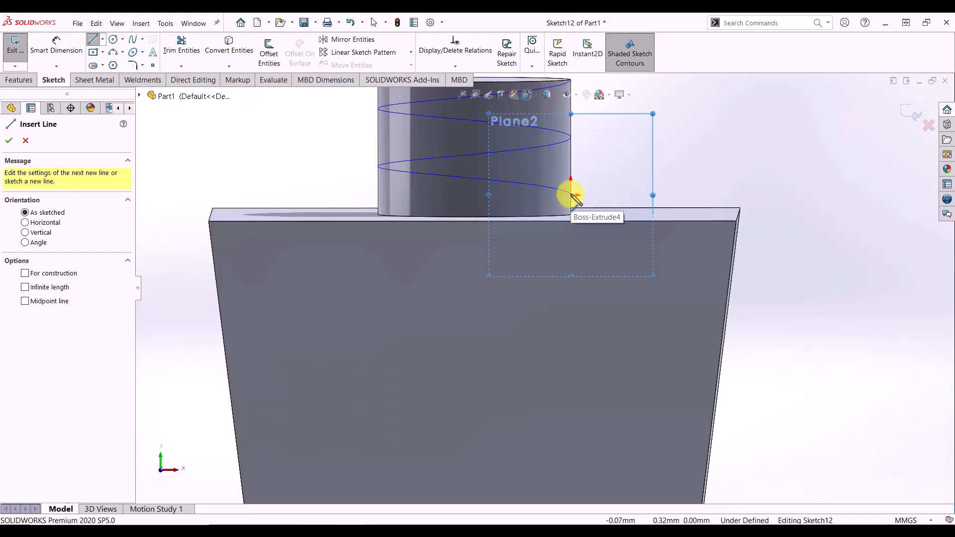
pyautogui.click(570, 178)
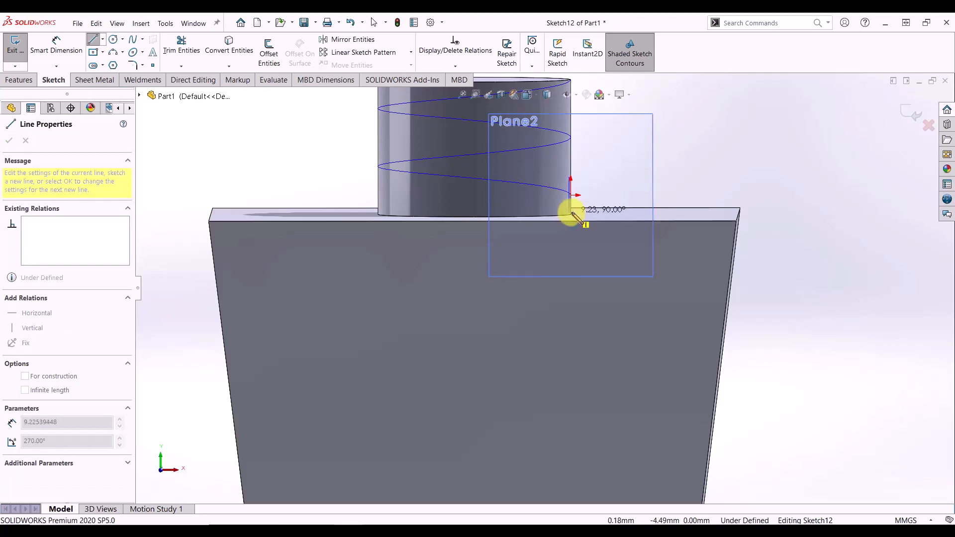
pyautogui.click(584, 204)
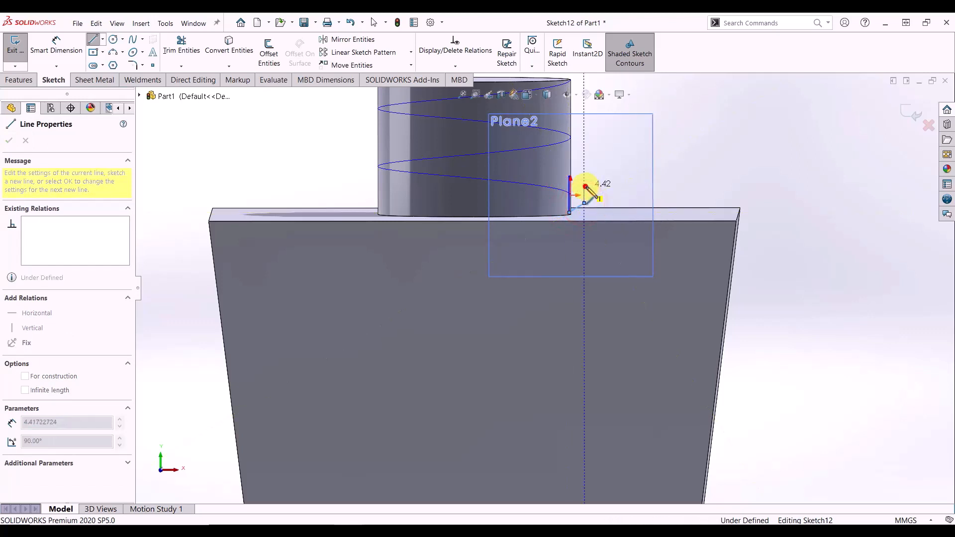
pyautogui.click(586, 186)
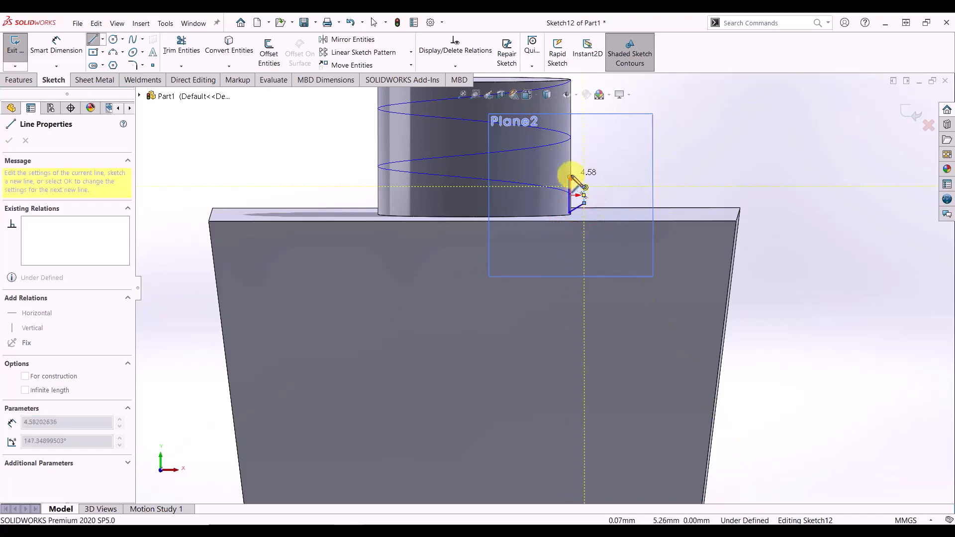
pyautogui.click(570, 177)
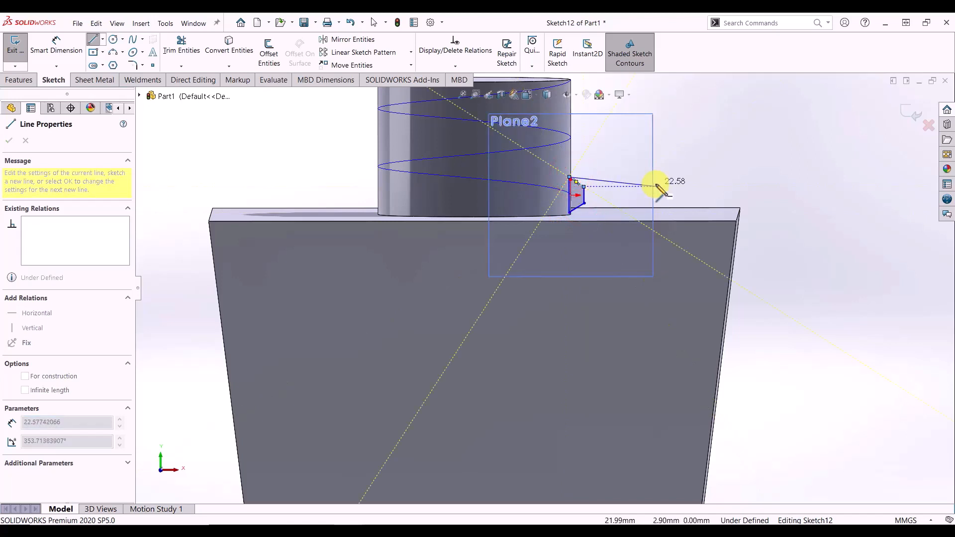
pyautogui.press('Escape')
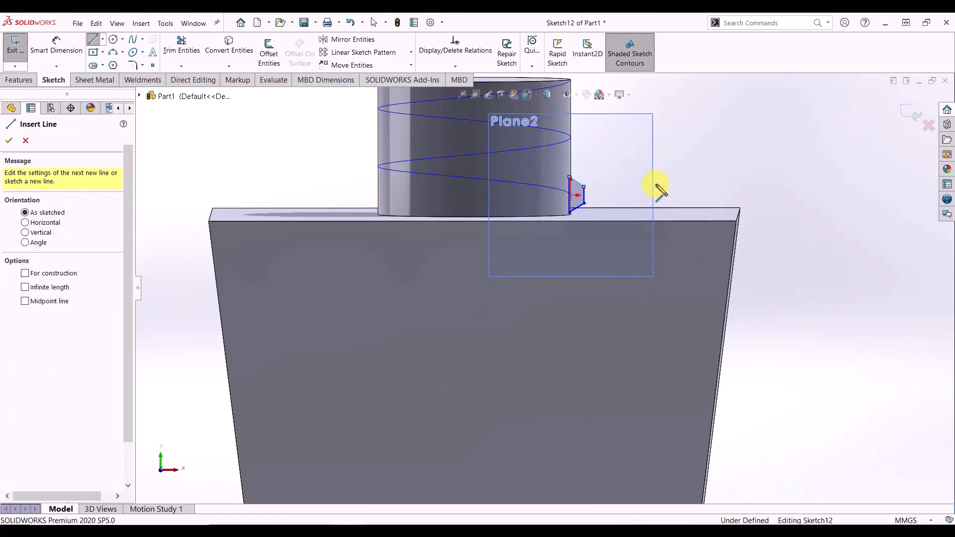
pyautogui.press('Escape')
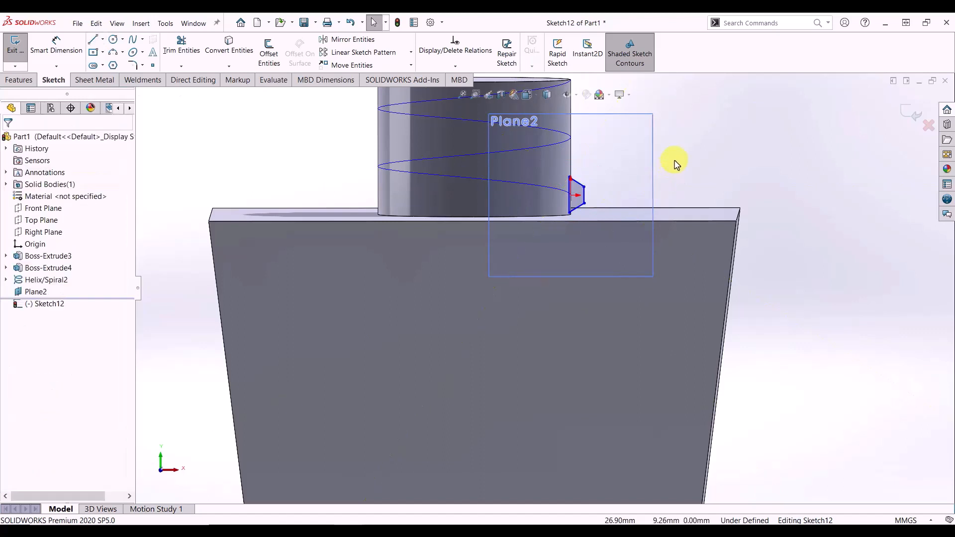
pyautogui.click(12, 46)
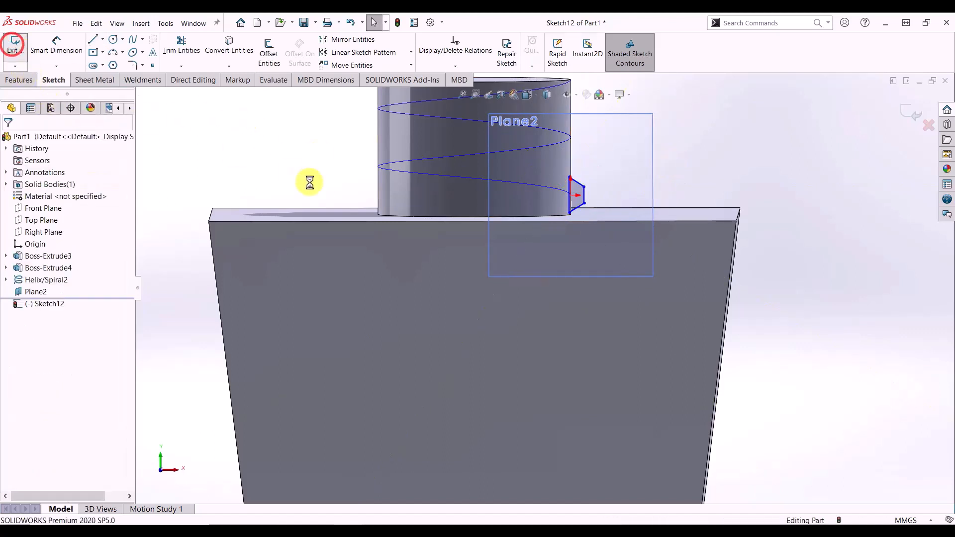
# Create a Swept Boss/Base thread using the trapezoid sketch as profile and the helix as path.
pyautogui.click(18, 79)
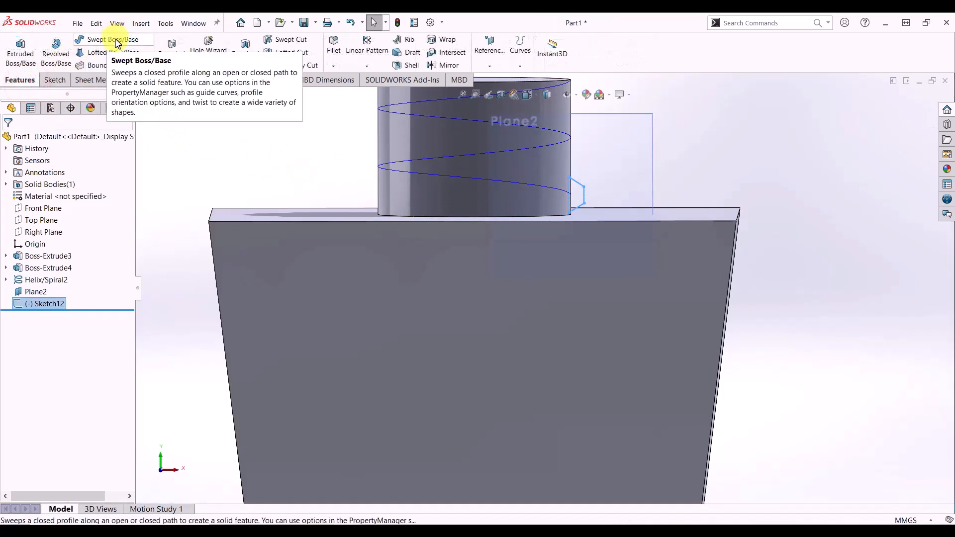
pyautogui.click(115, 40)
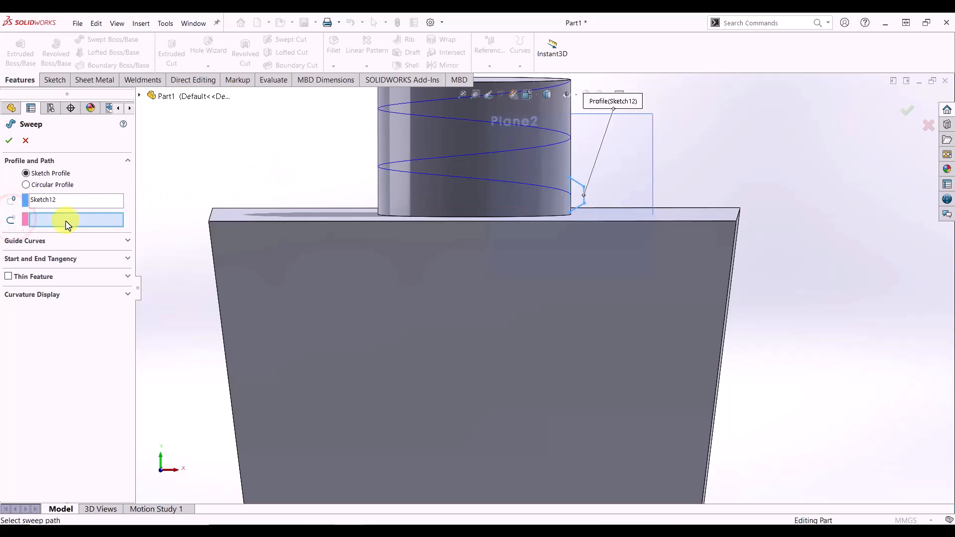
pyautogui.click(540, 187)
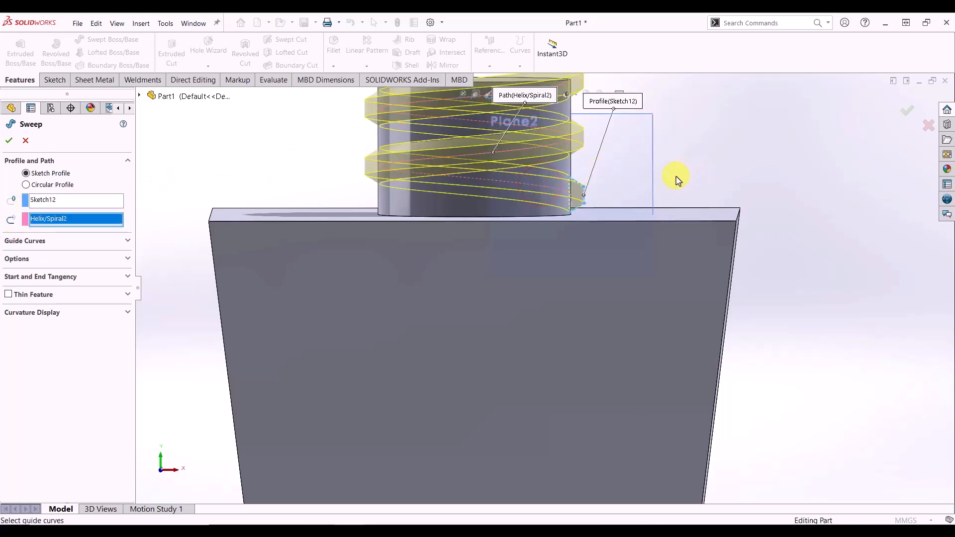
pyautogui.moveTo(676, 179); pyautogui.dragTo(649, 198, button='middle')
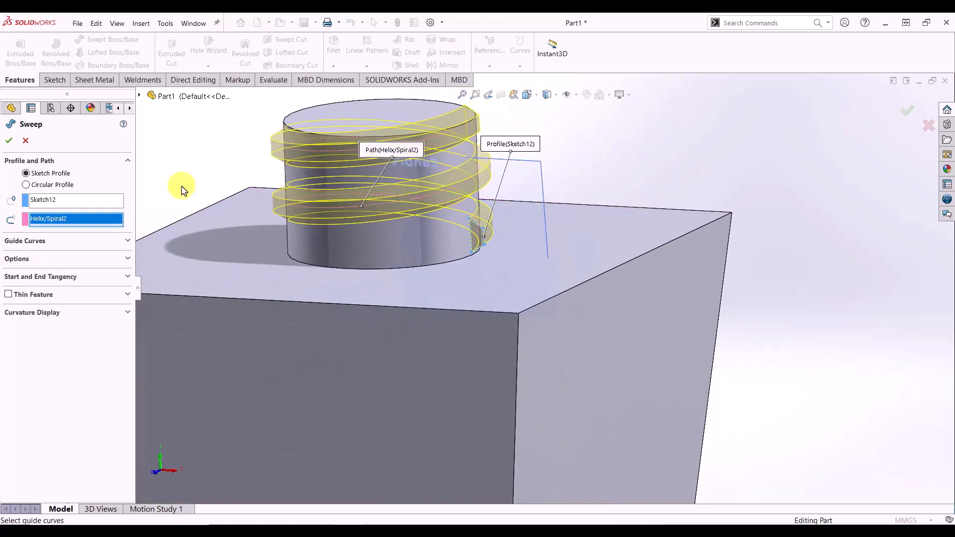
pyautogui.click(11, 142)
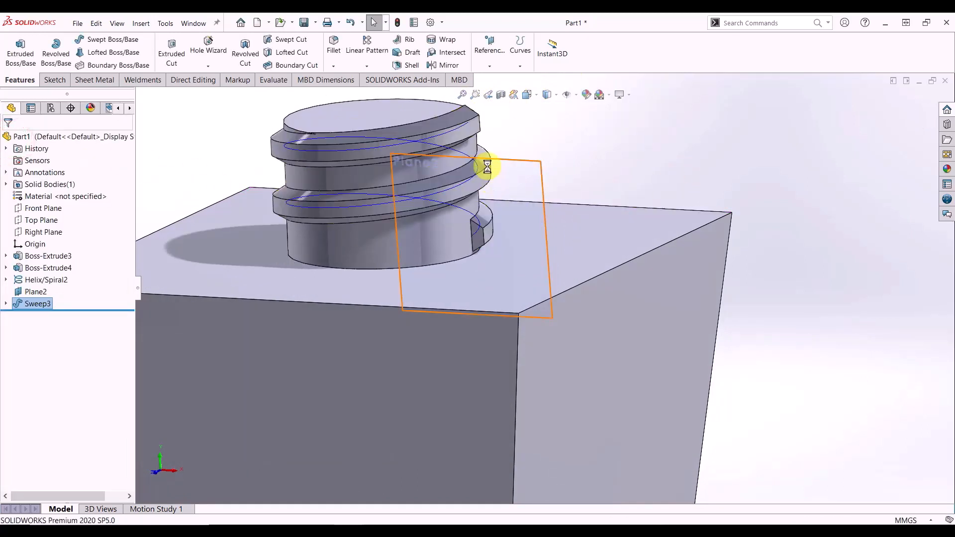
# Start a sketch on the Front Plane and orient the view normal to it.
pyautogui.moveTo(512, 180); pyautogui.dragTo(536, 174, button='middle')
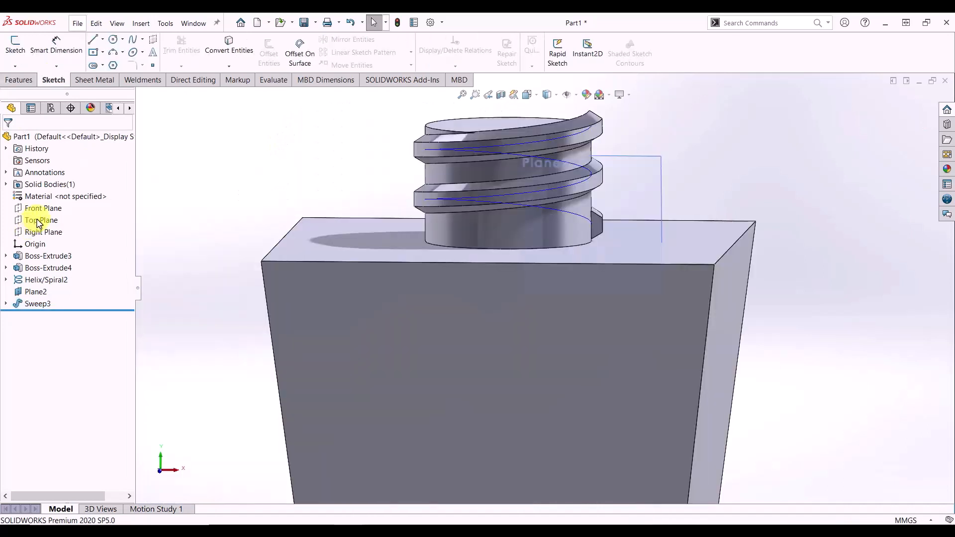
pyautogui.click(43, 208)
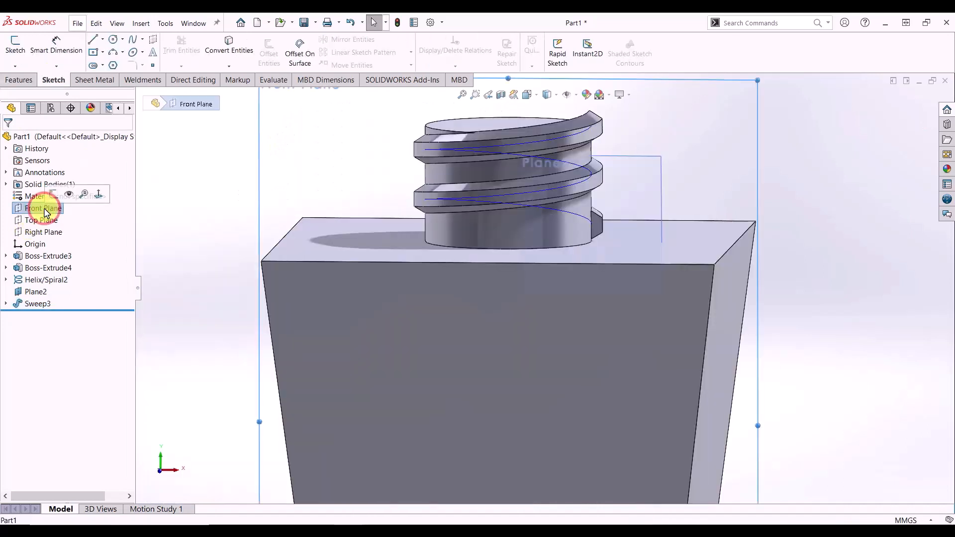
pyautogui.click(18, 55)
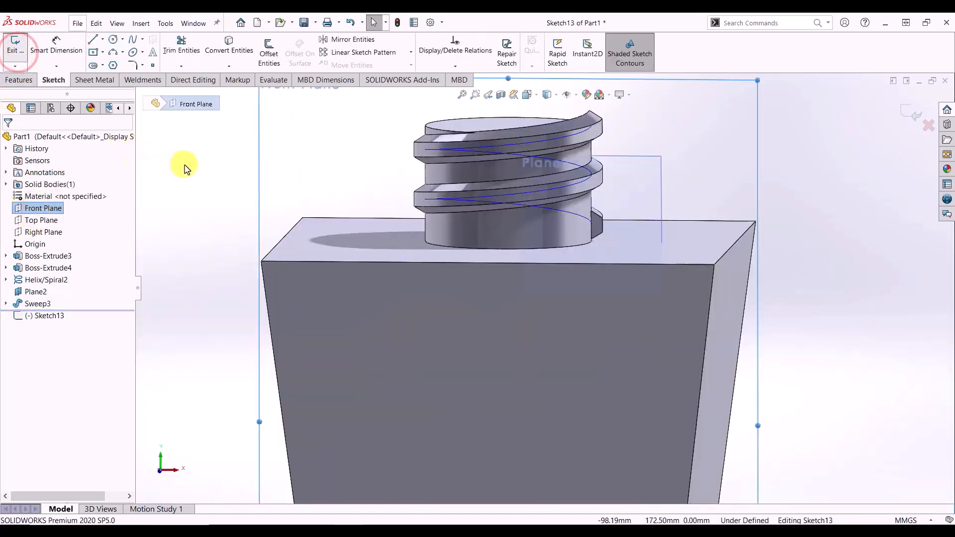
pyautogui.press('space')
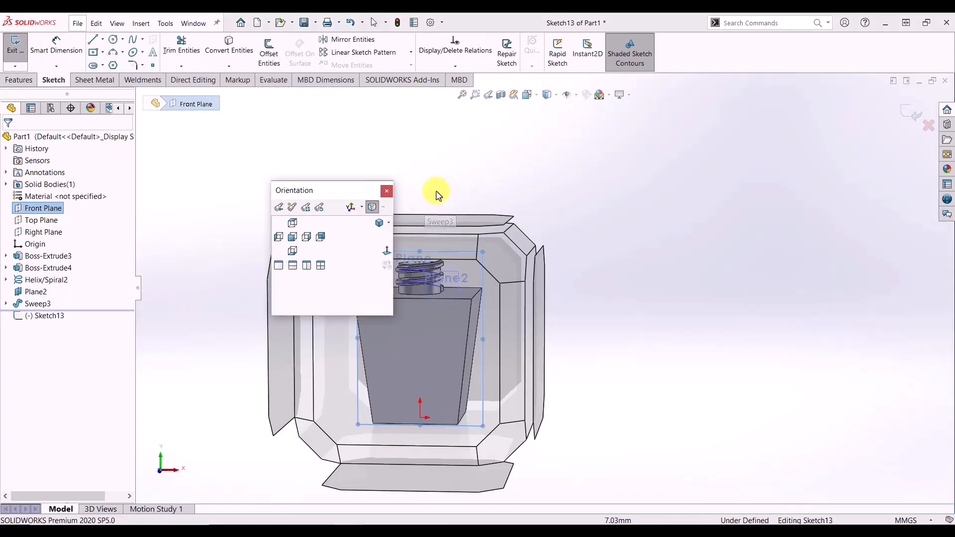
pyautogui.click(385, 257)
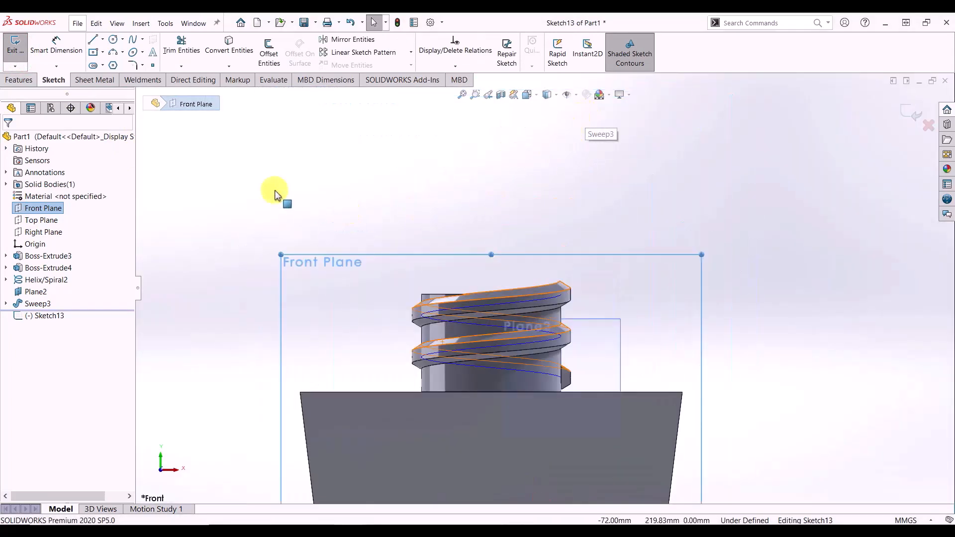
# Draw a center rectangle above the boss, its lower edge level with the boss top, and move its center so it covers the protruding thread end.
pyautogui.click(94, 52)
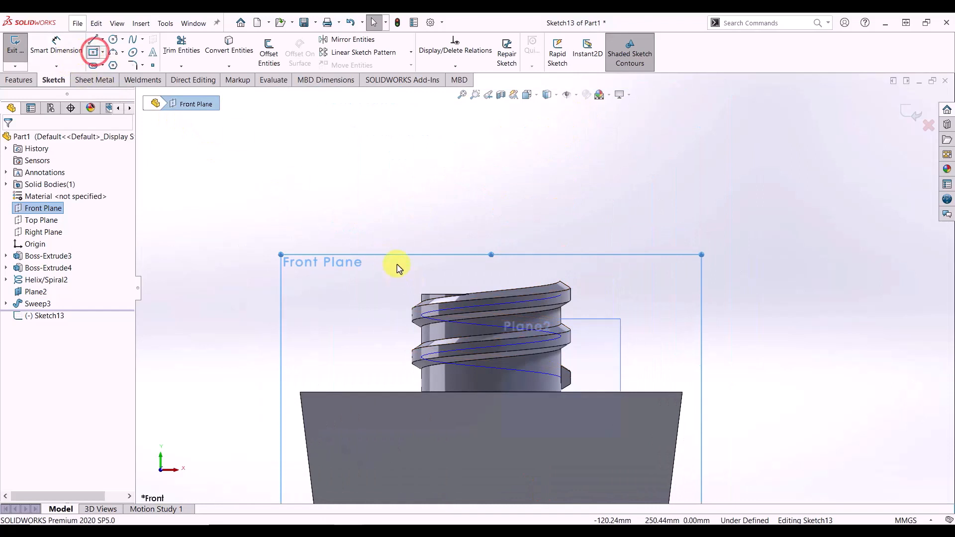
pyautogui.click(408, 266)
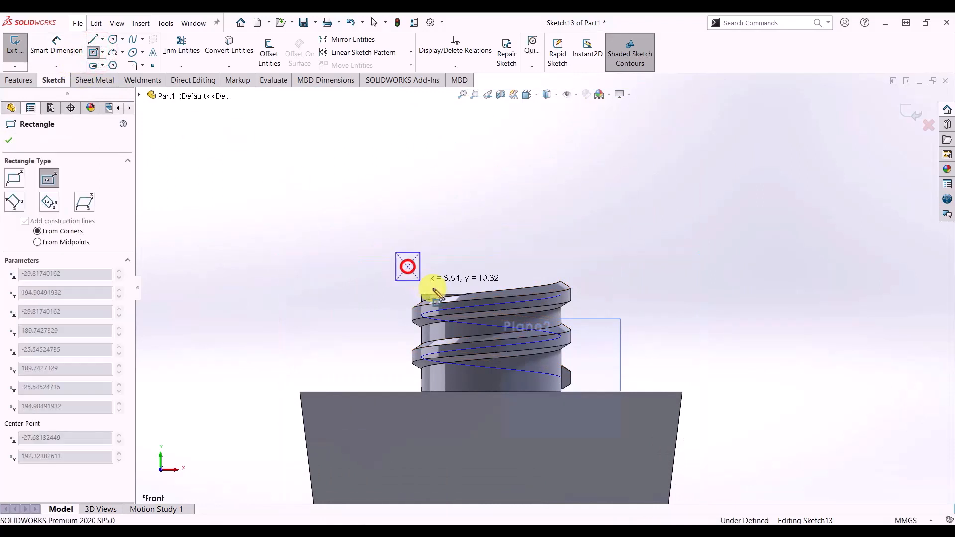
pyautogui.click(531, 294)
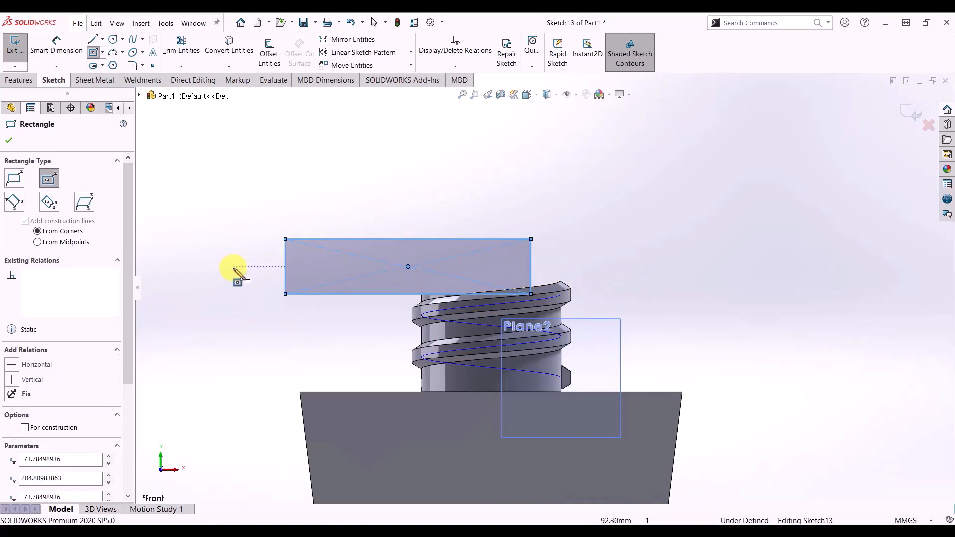
pyautogui.press('Escape')
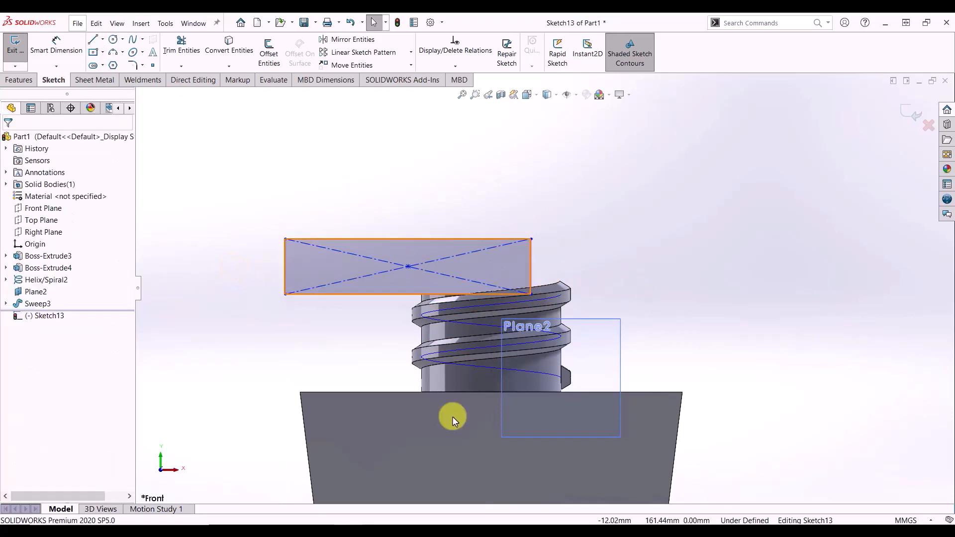
pyautogui.moveTo(408, 265); pyautogui.dragTo(457, 262)
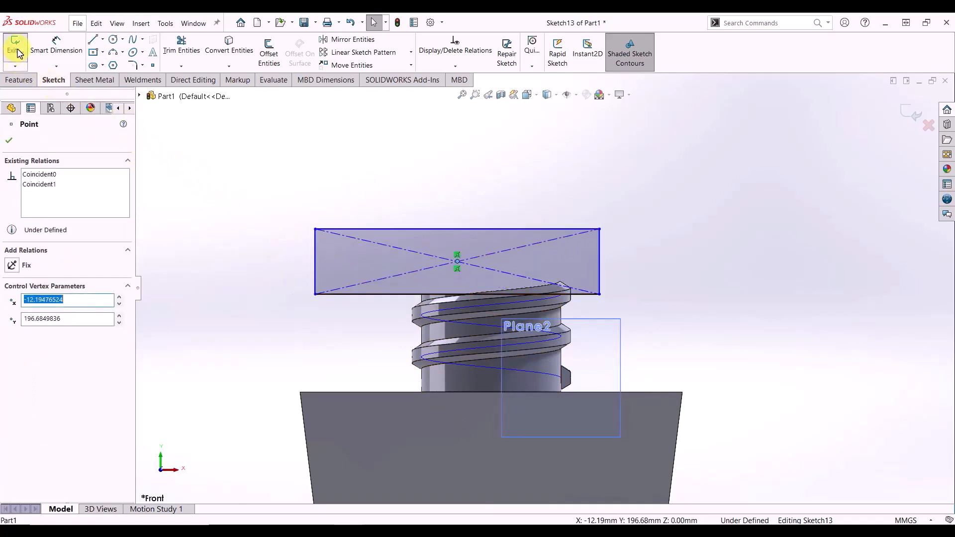
# Extrude-cut the rectangle with Through All - Both to trim the thread flush with the boss top.
pyautogui.click(20, 79)
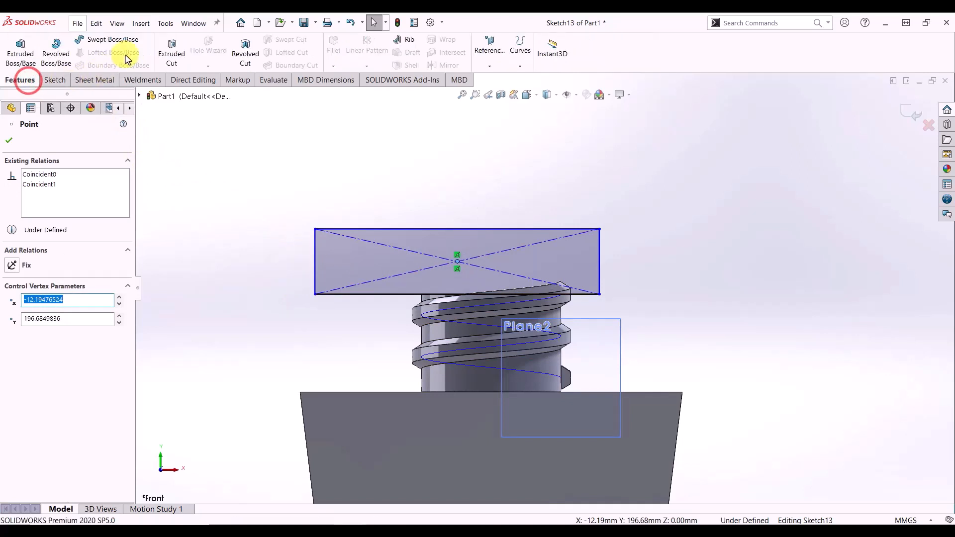
pyautogui.click(164, 54)
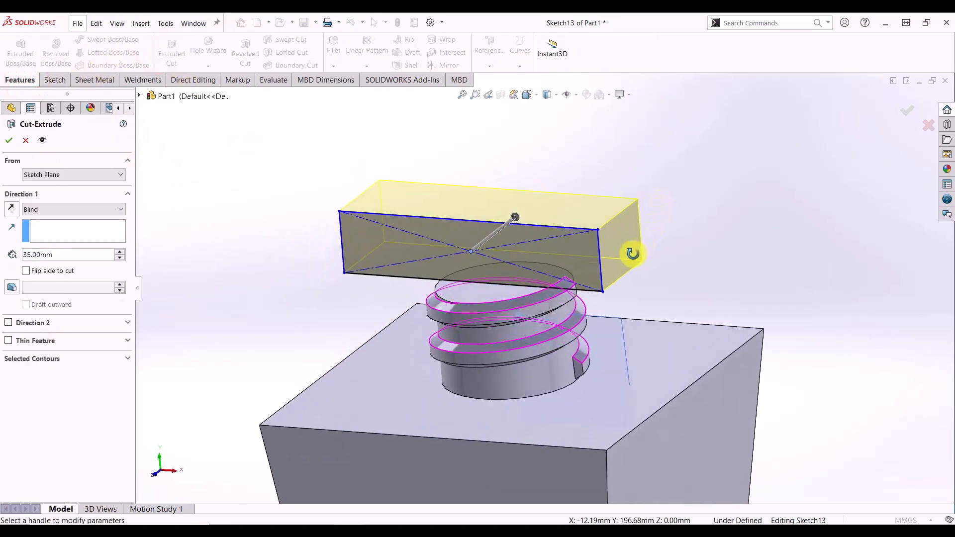
pyautogui.click(103, 209)
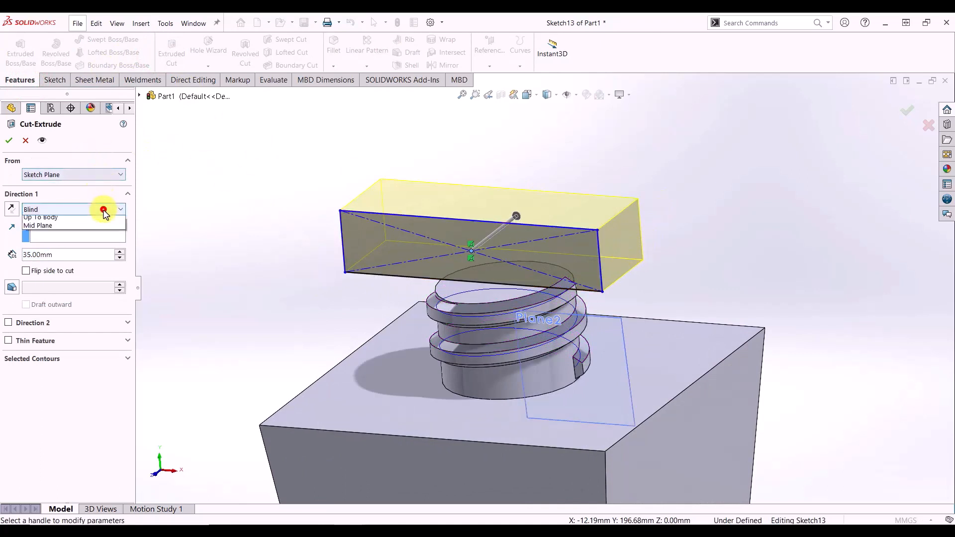
pyautogui.click(103, 229)
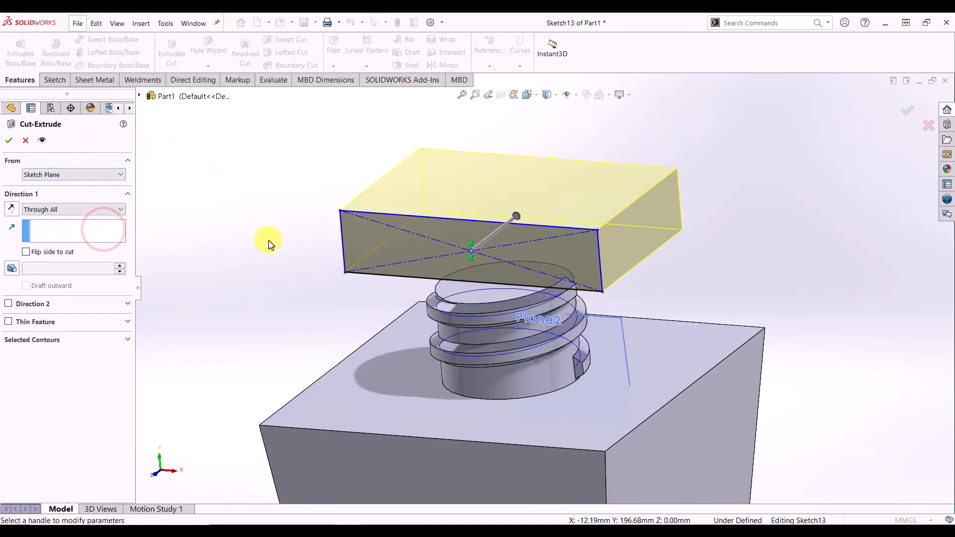
pyautogui.click(103, 212)
pyautogui.click(104, 237)
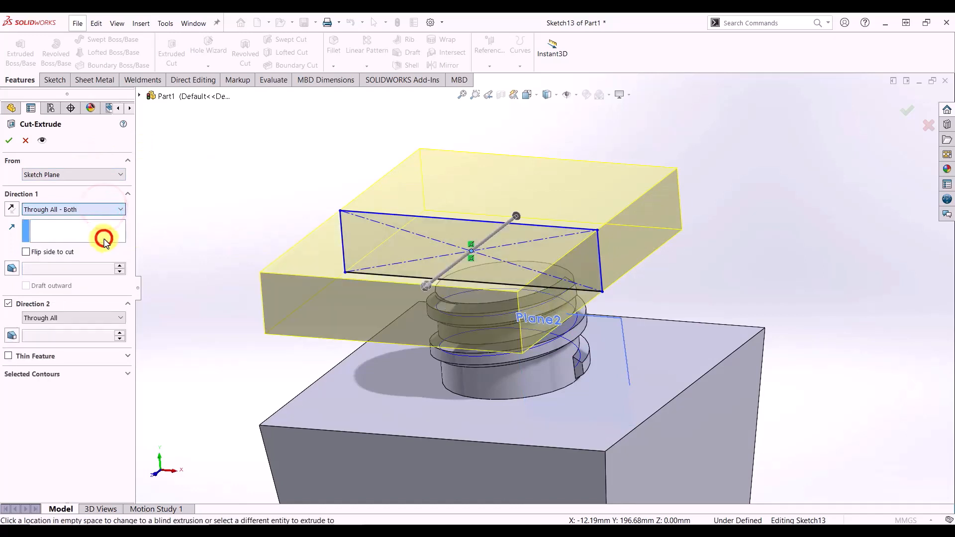
pyautogui.click(10, 141)
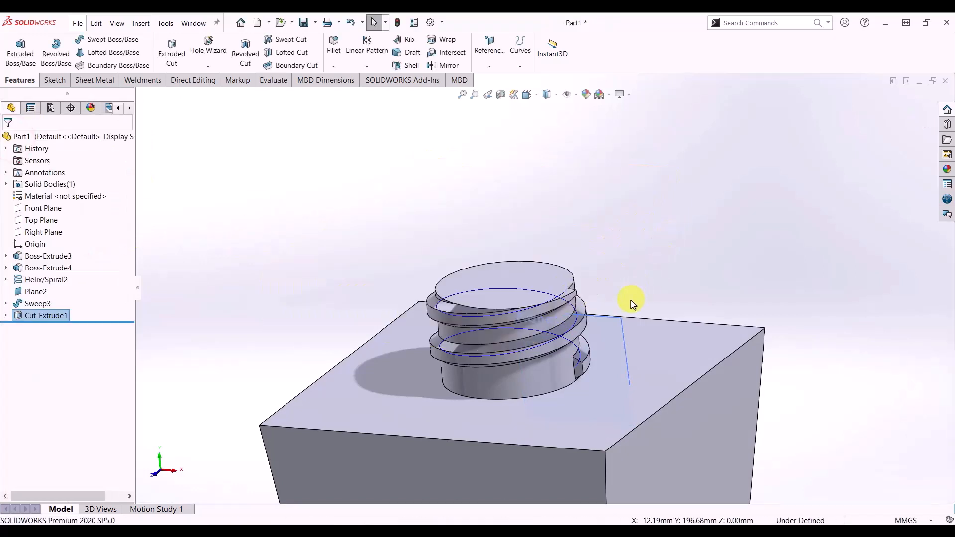
pyautogui.moveTo(631, 300); pyautogui.dragTo(593, 318, button='middle')
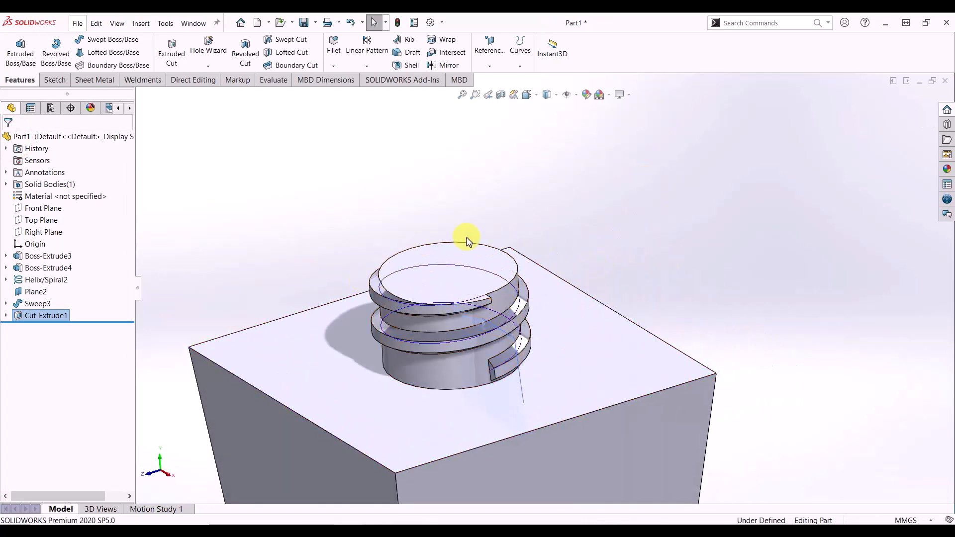
pyautogui.click(748, 204)
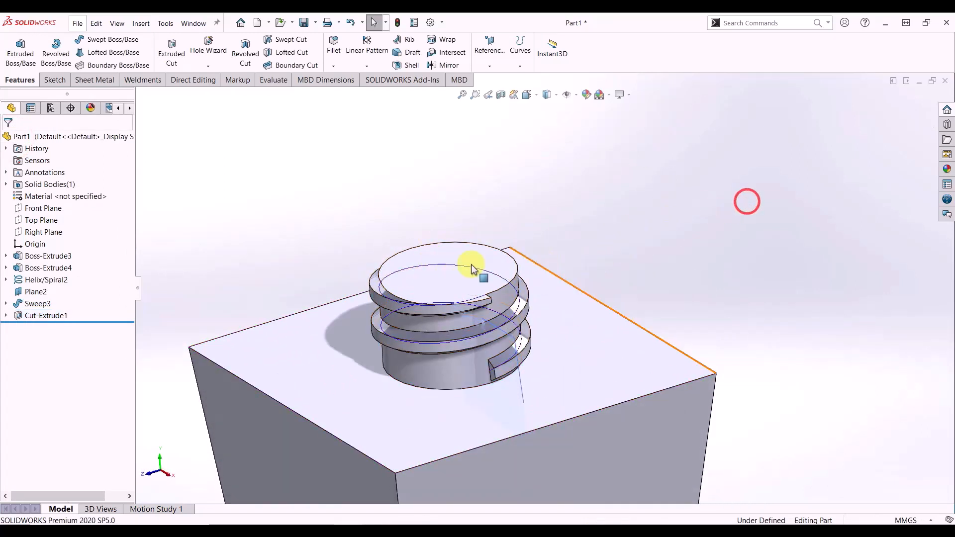
# Shell the part with a 2 mm wall thickness, removing the circular top face of the threaded neck.
pyautogui.click(447, 279)
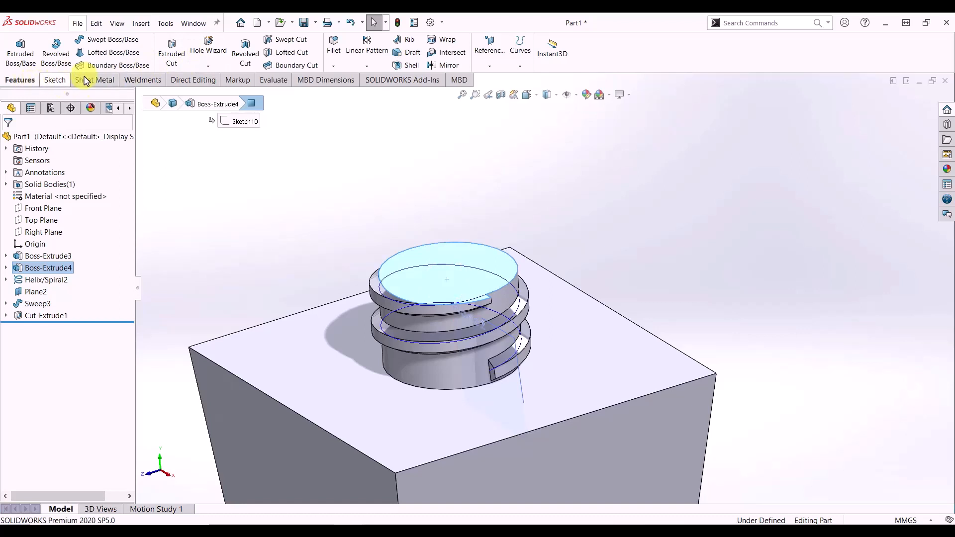
pyautogui.click(402, 66)
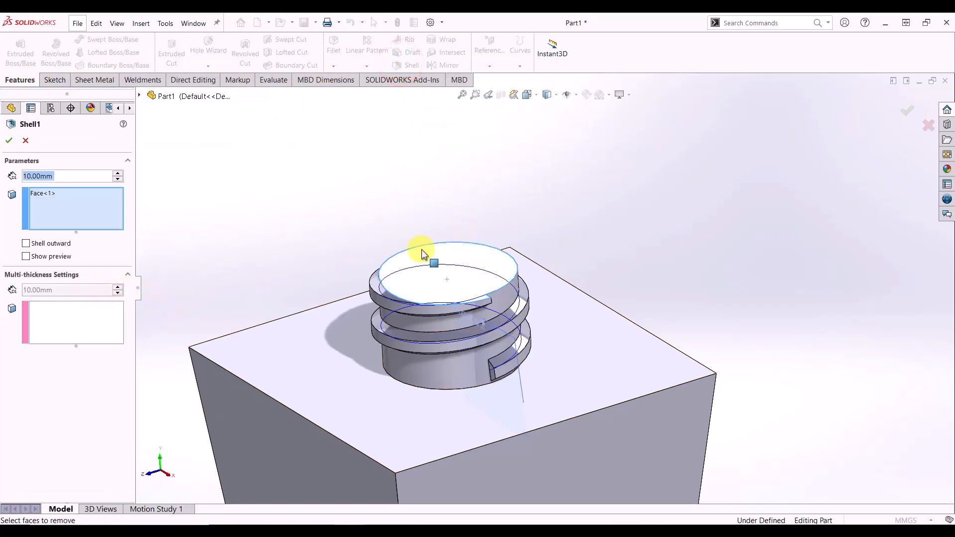
pyautogui.click(457, 278)
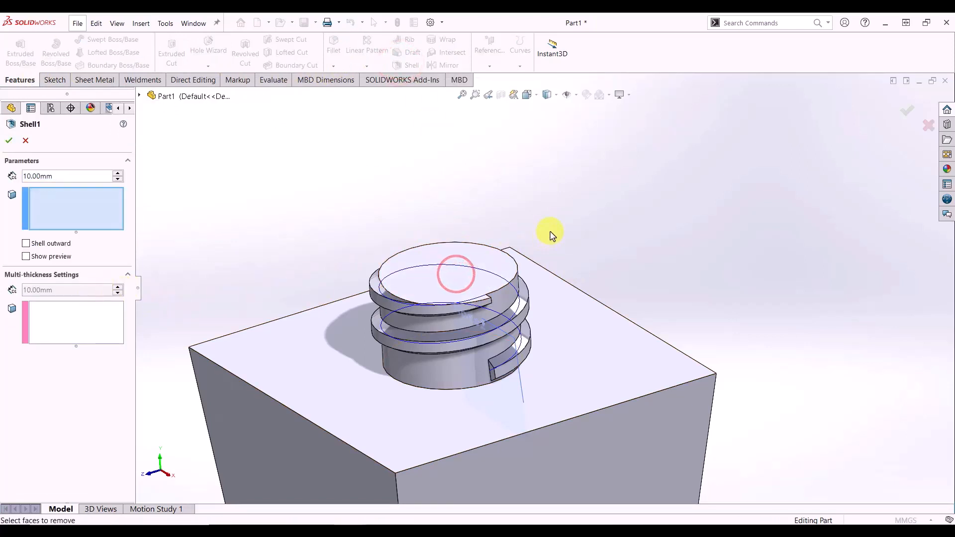
pyautogui.click(445, 273)
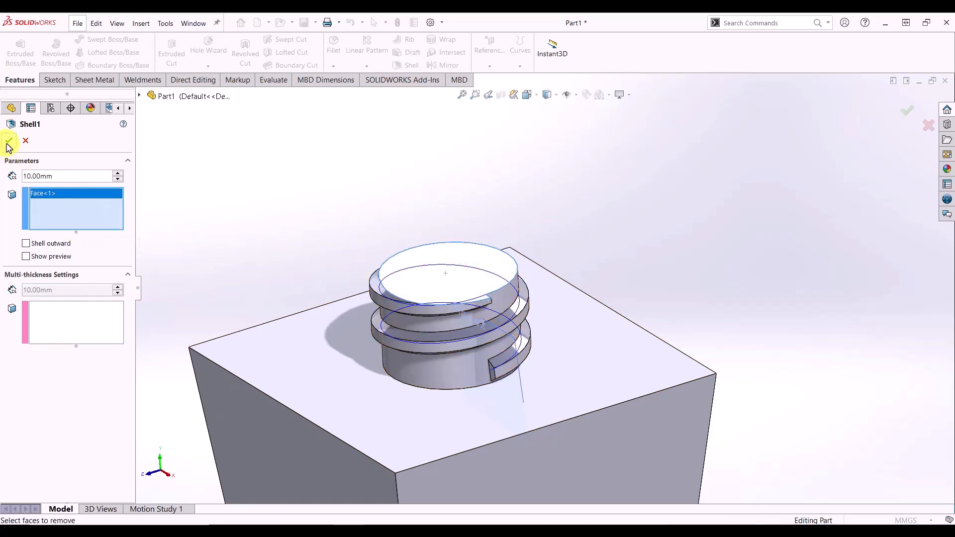
pyautogui.click(69, 172)
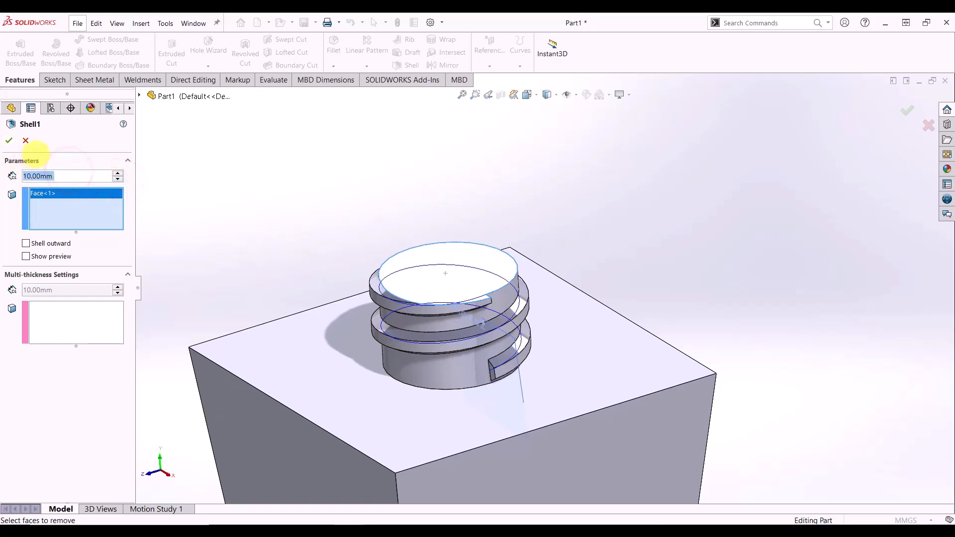
pyautogui.write('2')
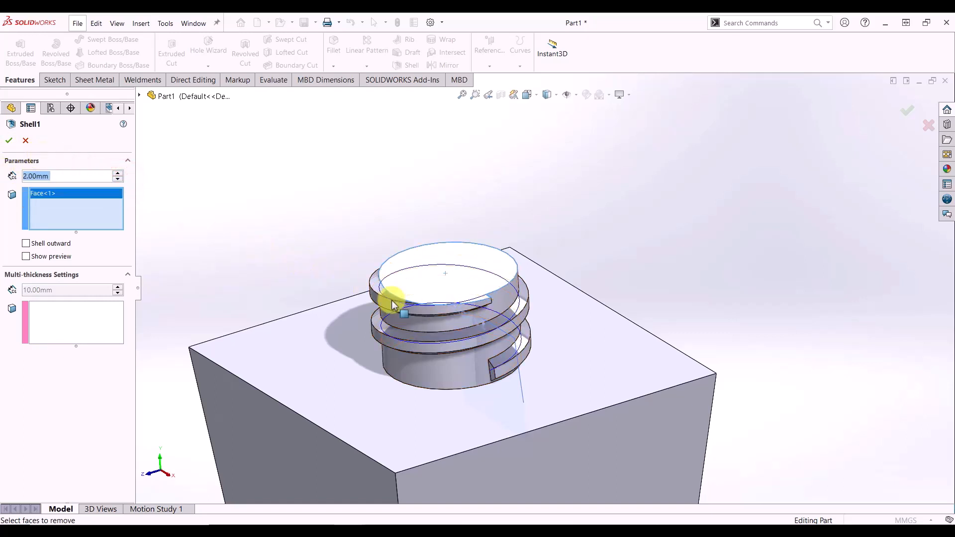
pyautogui.click(53, 258)
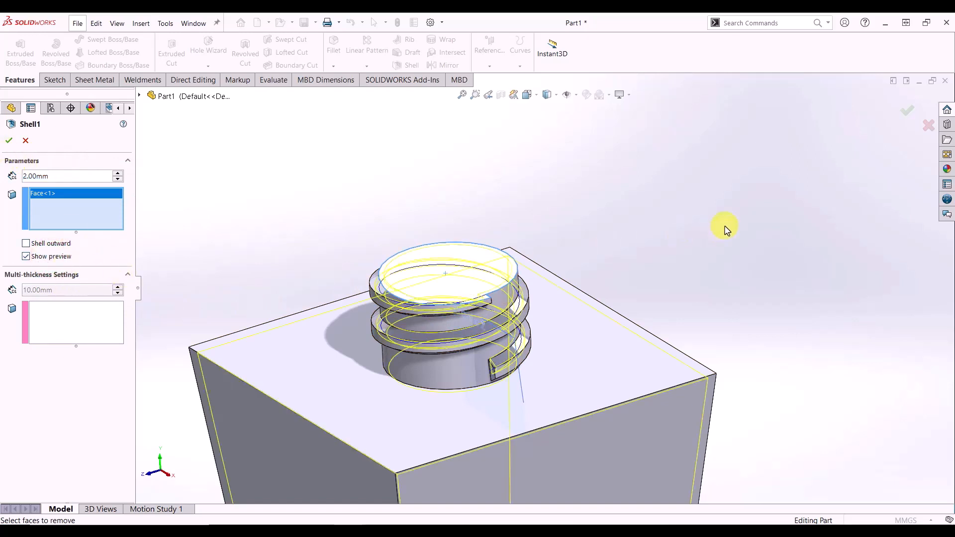
pyautogui.scroll(3, 673, 285)
pyautogui.moveTo(674, 285); pyautogui.dragTo(605, 346, button='middle')
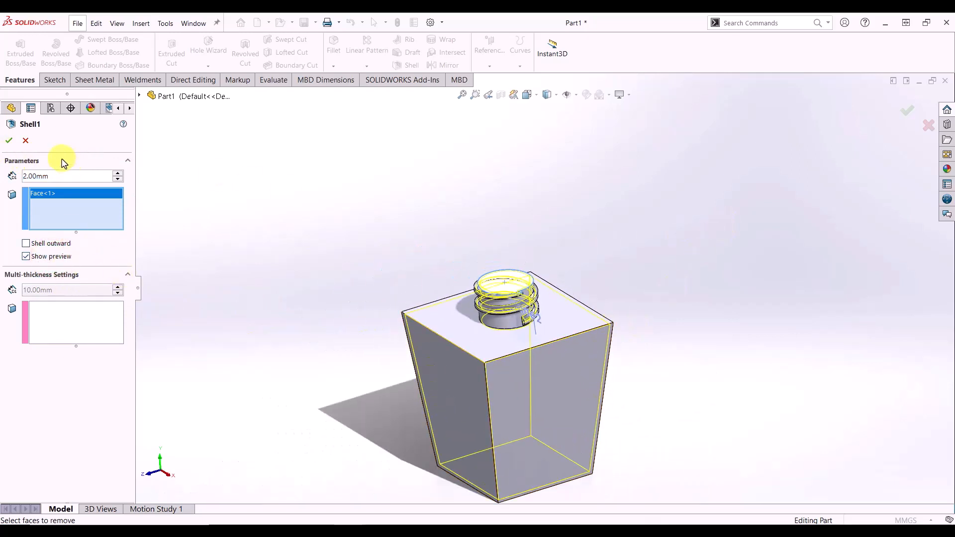
pyautogui.click(9, 142)
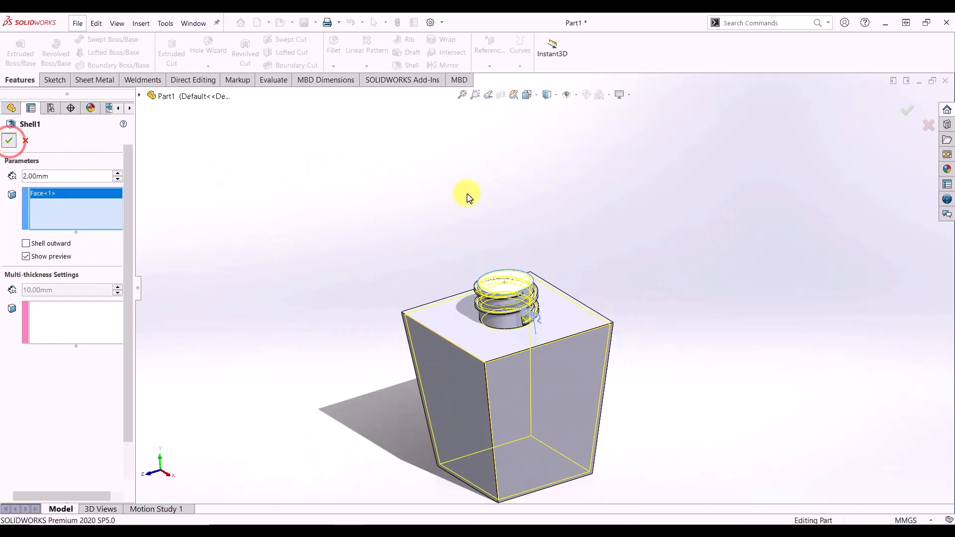
# Apply the frosted glass appearance from the textured glass category to the whole part.
pyautogui.moveTo(603, 260); pyautogui.dragTo(704, 351, button='middle')
pyautogui.scroll(4, 702, 348)
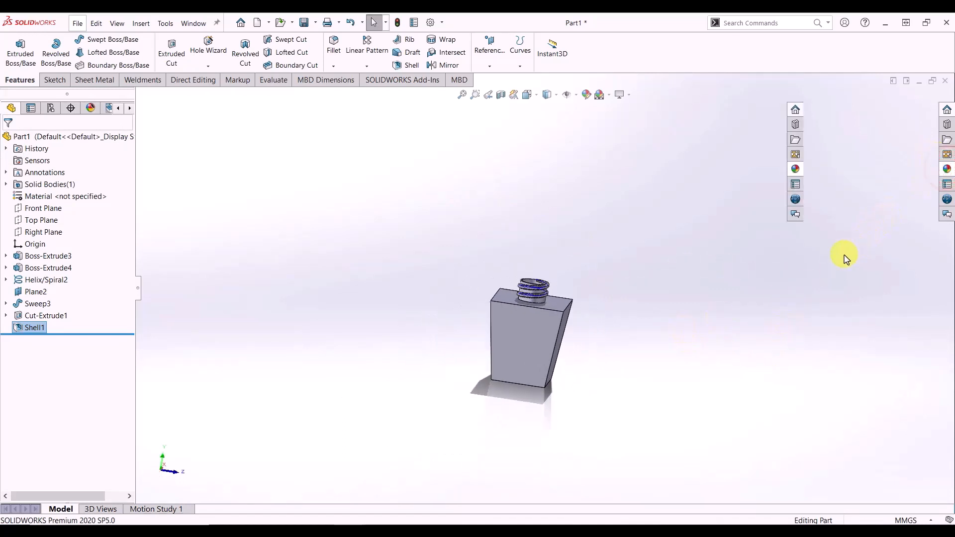
pyautogui.click(832, 124)
pyautogui.click(826, 111)
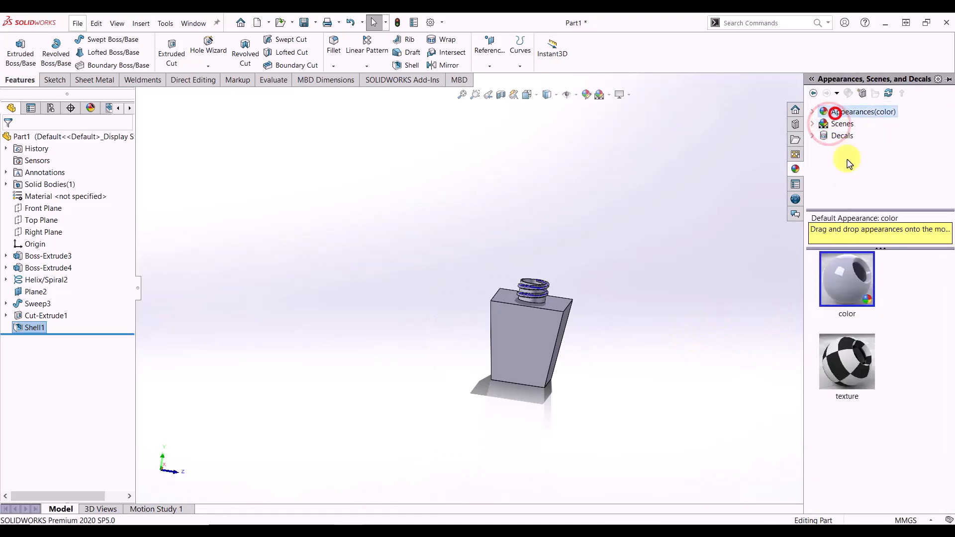
pyautogui.click(813, 112)
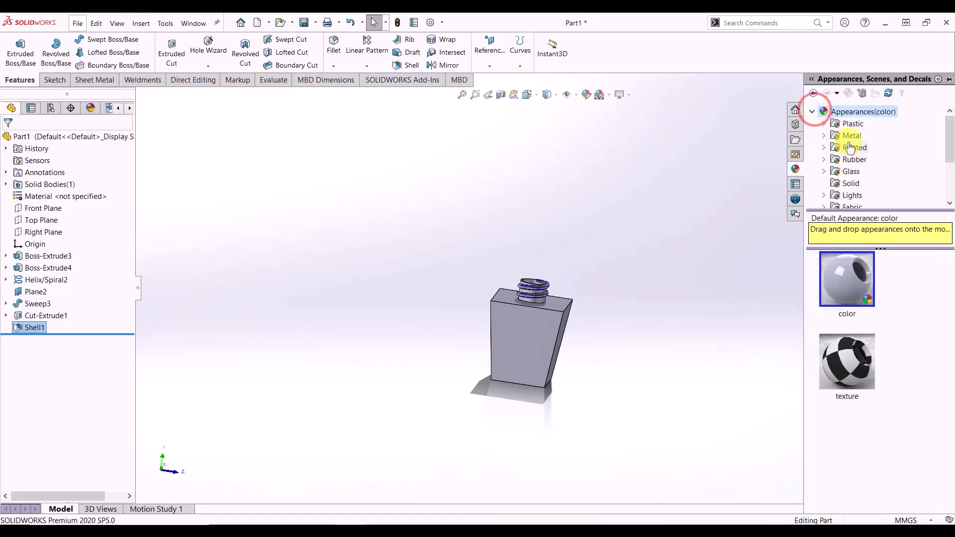
pyautogui.click(825, 171)
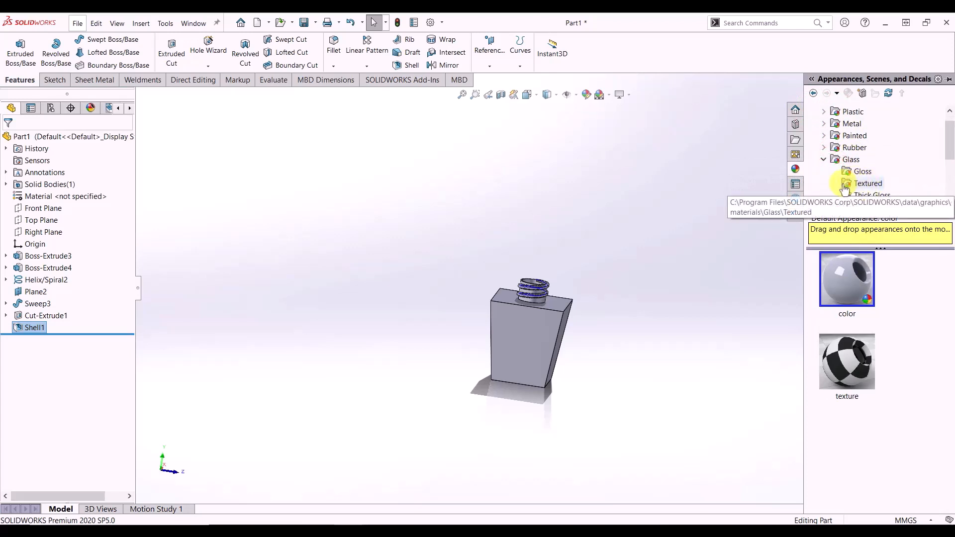
pyautogui.click(848, 183)
pyautogui.scroll(-3, 853, 328)
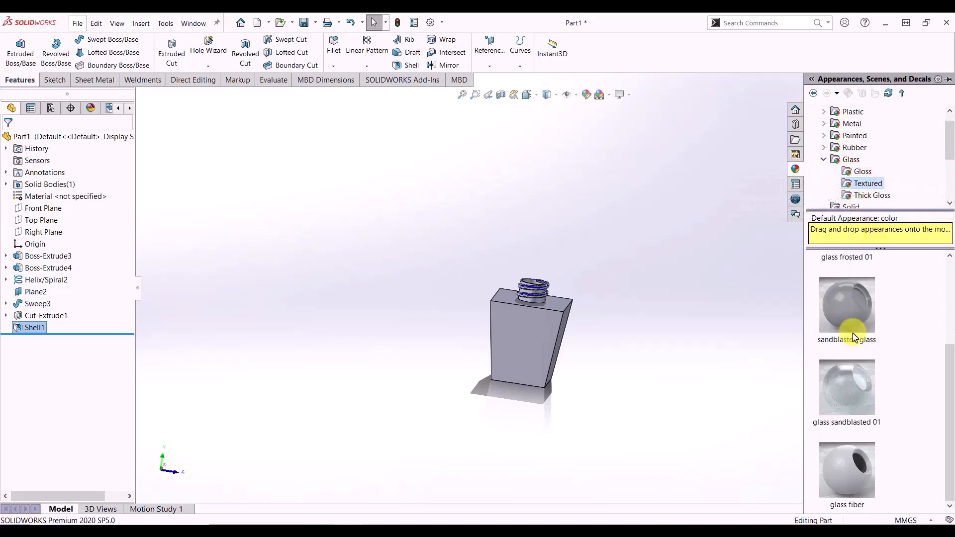
pyautogui.scroll(3, 853, 320)
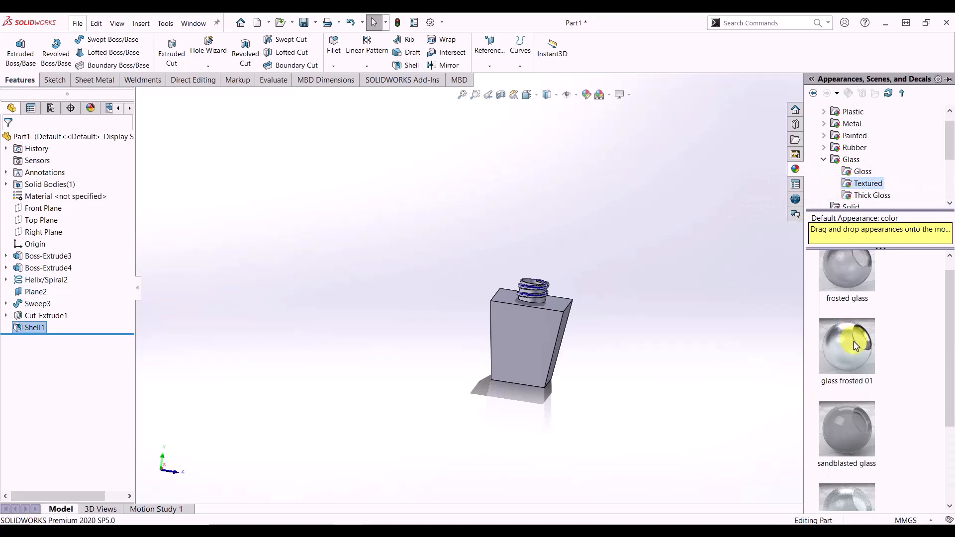
pyautogui.moveTo(852, 321)
pyautogui.scroll(1, 851, 322)
pyautogui.moveTo(848, 299); pyautogui.dragTo(538, 340)
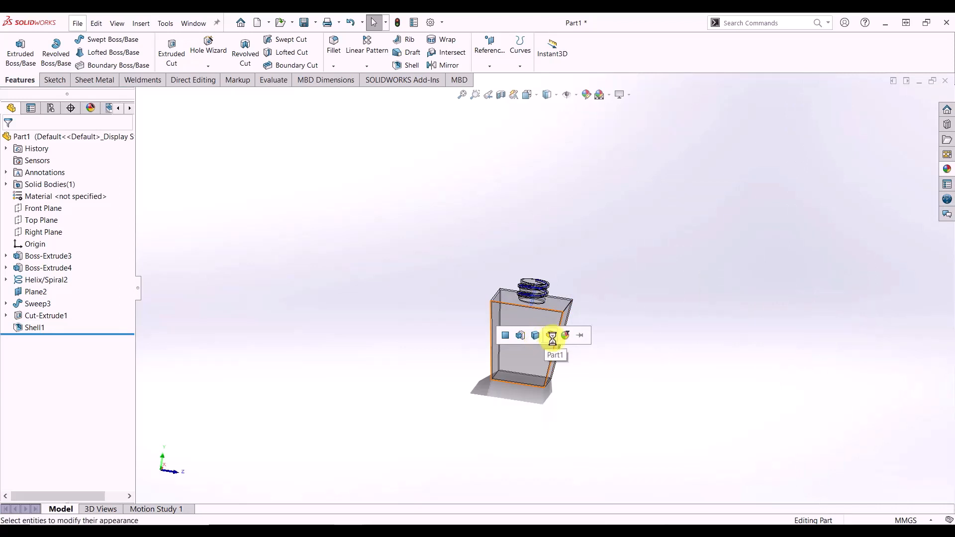
# Orient the glass bottle to show its corner and turn on Perspective display.
pyautogui.moveTo(661, 269); pyautogui.dragTo(571, 296, button='middle')
pyautogui.scroll(2, 561, 341)
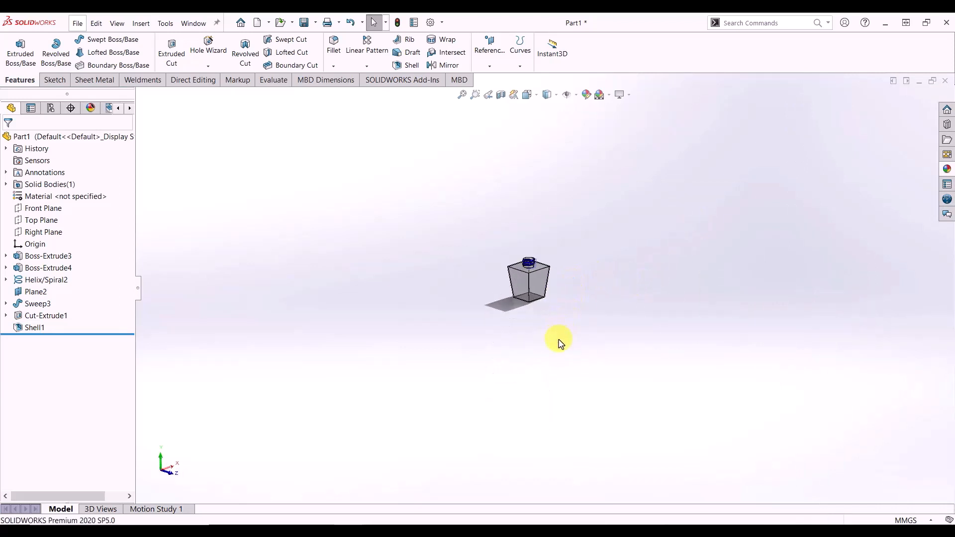
pyautogui.scroll(-1, 557, 342)
pyautogui.scroll(-4, 550, 323)
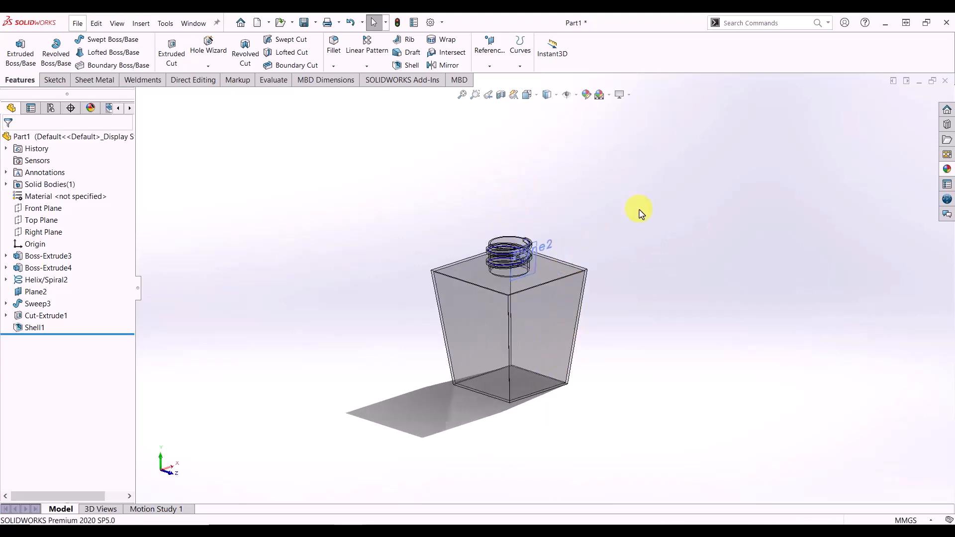
pyautogui.click(625, 96)
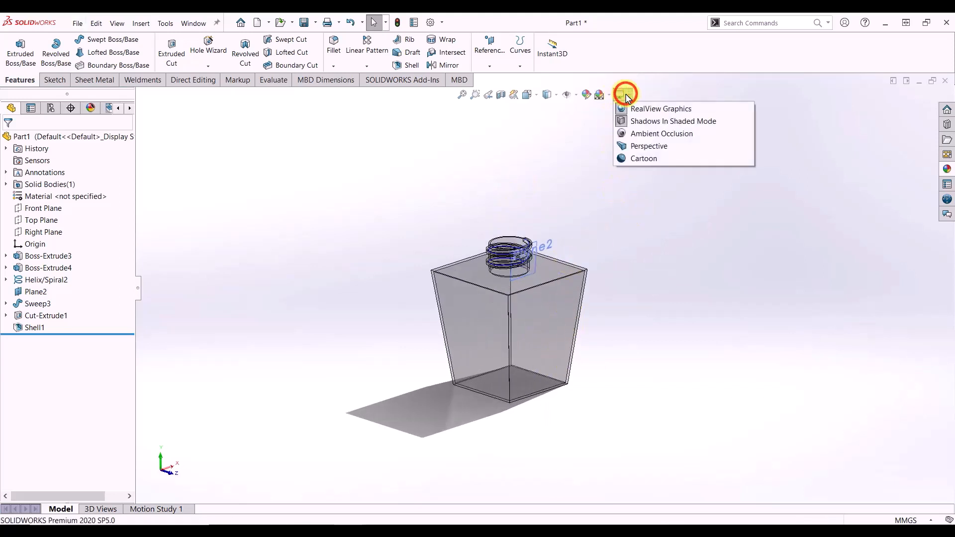
pyautogui.click(651, 146)
pyautogui.scroll(-2, 515, 455)
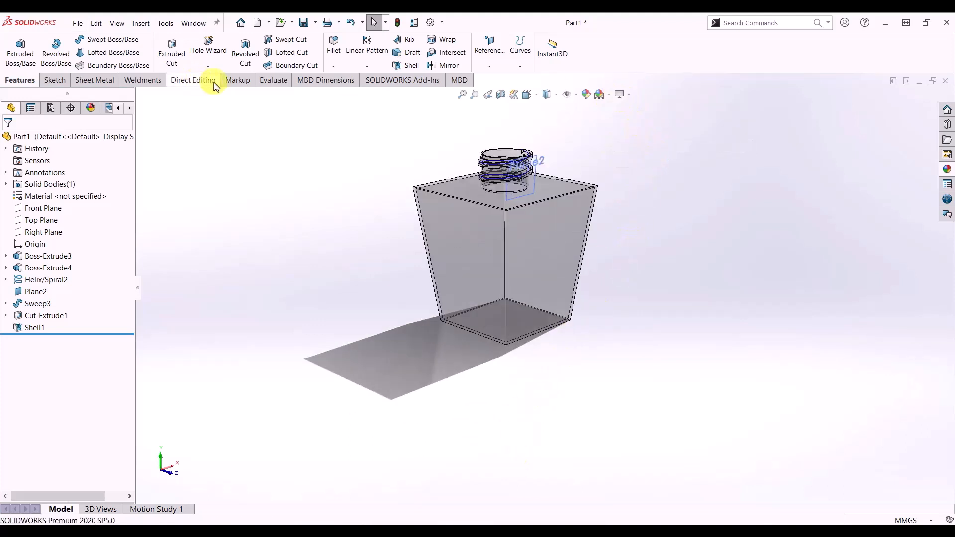
# Enable the PhotoView 360 add-in and run a final render of the bottle.
pyautogui.click(385, 81)
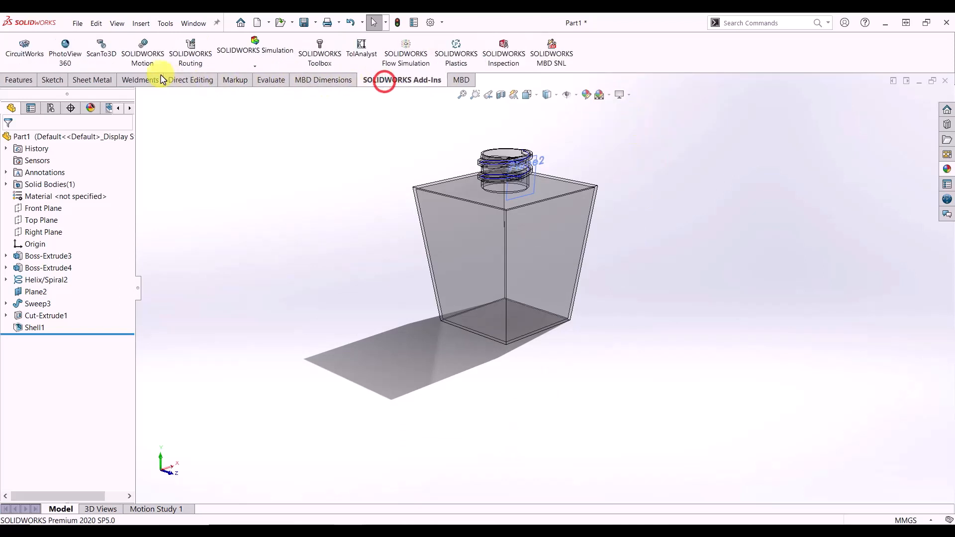
pyautogui.click(73, 69)
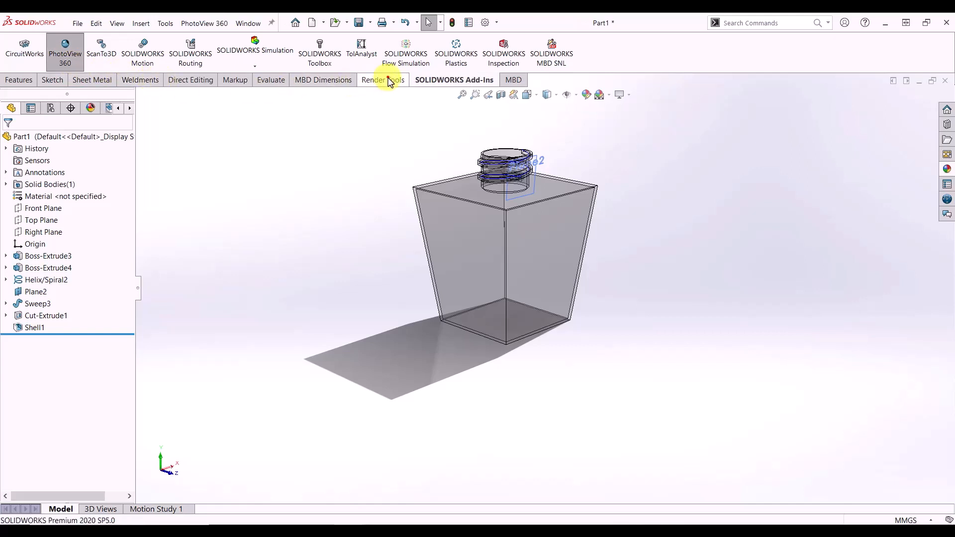
pyautogui.click(388, 81)
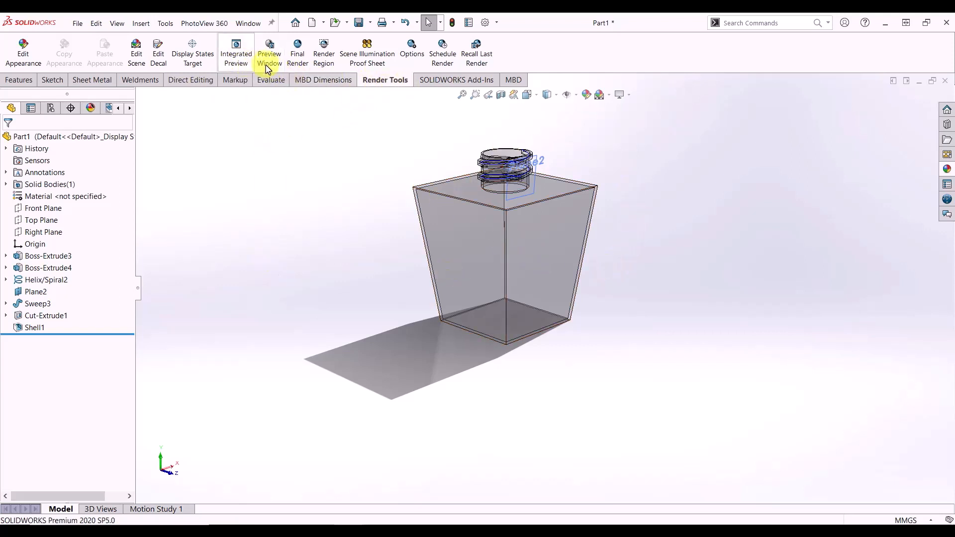
pyautogui.click(299, 57)
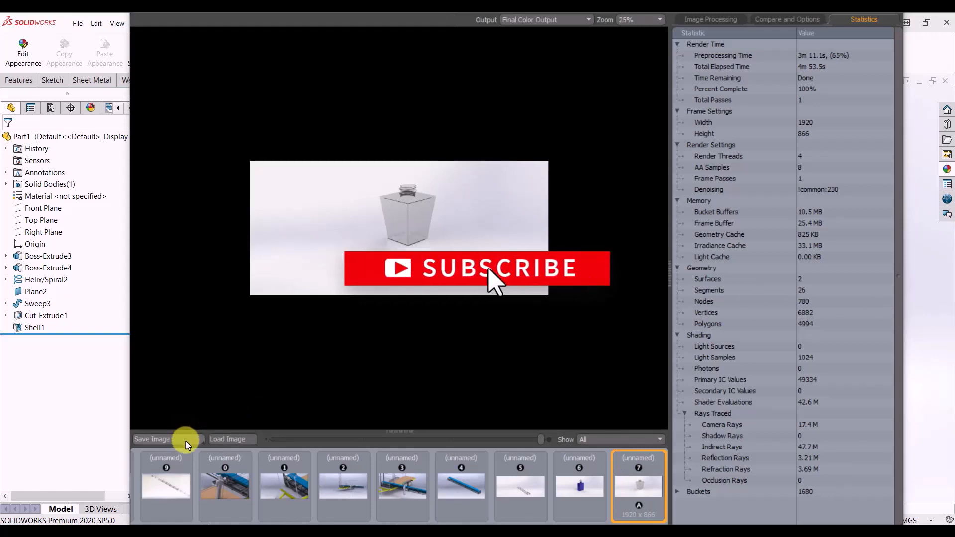
# Save the rendered image as a JPEG named BOTTLE2 in the Renderings folder.
pyautogui.click(183, 441)
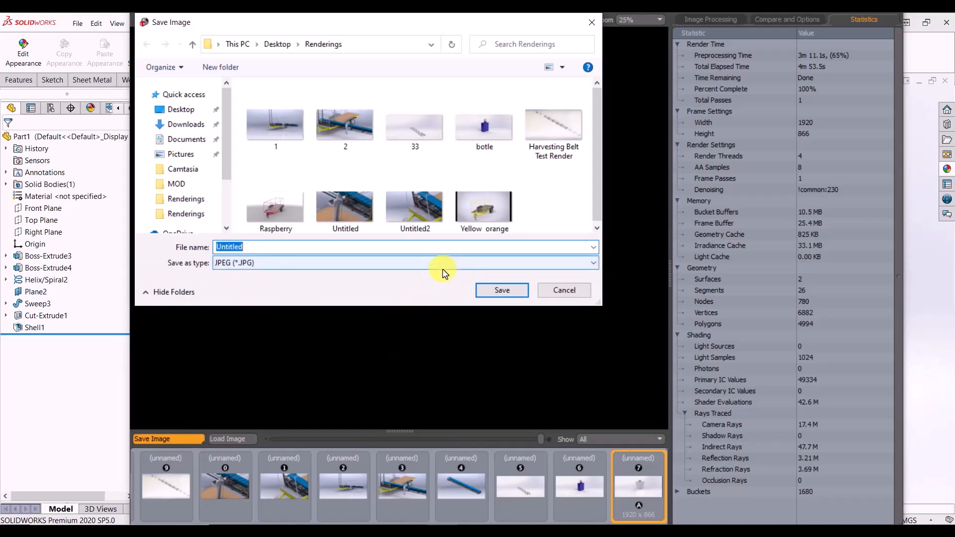
pyautogui.write('BOTTLE2')
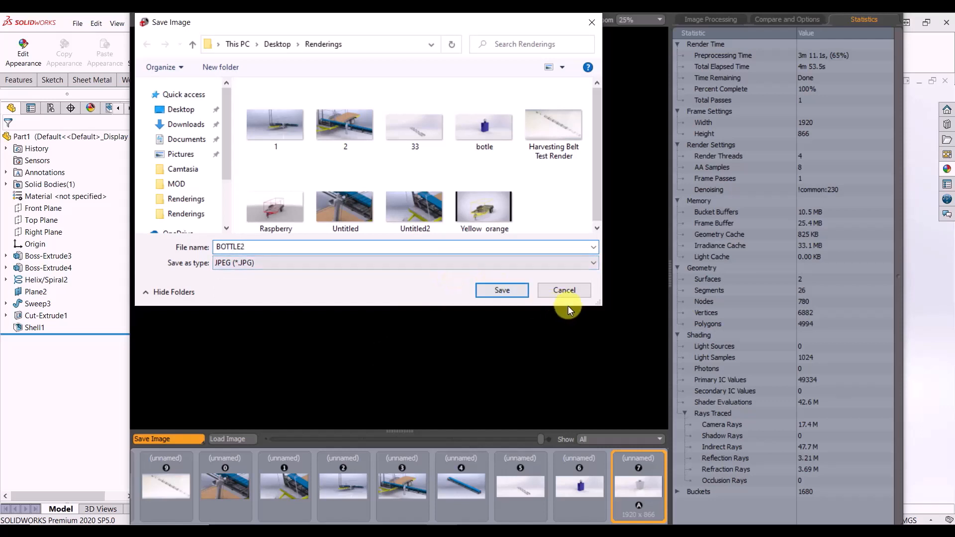
pyautogui.click(516, 295)
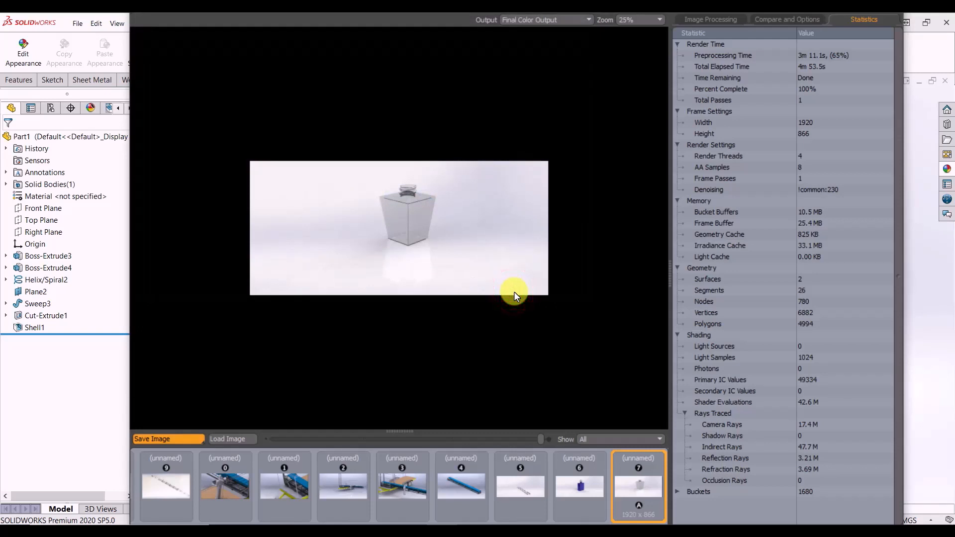